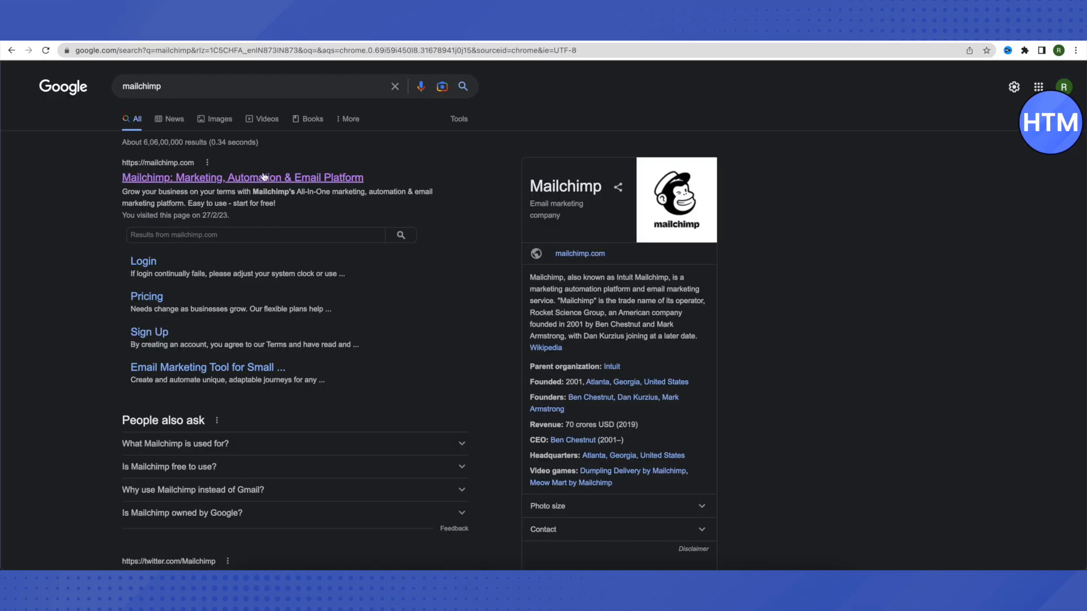
# Step: Open the Mailchimp website from the search results and start the sign-up
pyautogui.click(193, 181)
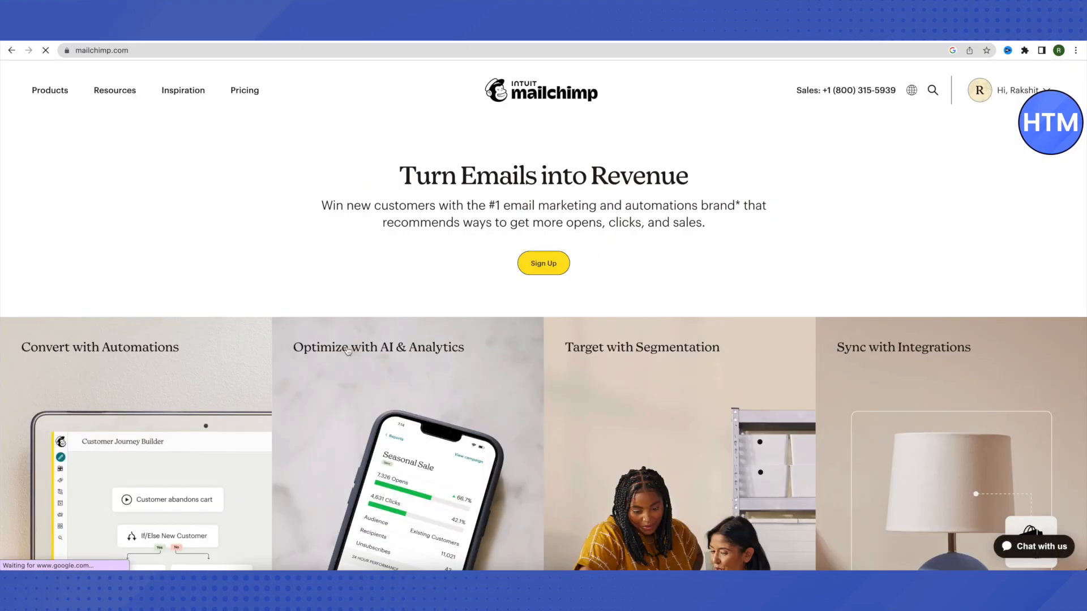
pyautogui.click(531, 262)
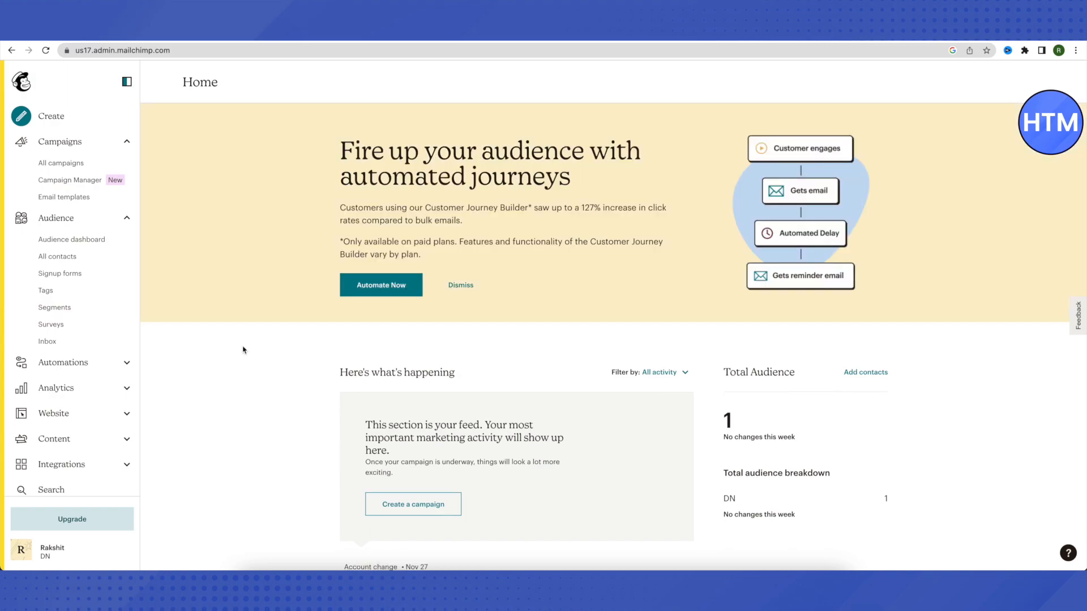
# Step: Open the website's Domains page and review its custom, email and connected domain sections
pyautogui.scroll(-1, 85, 348)
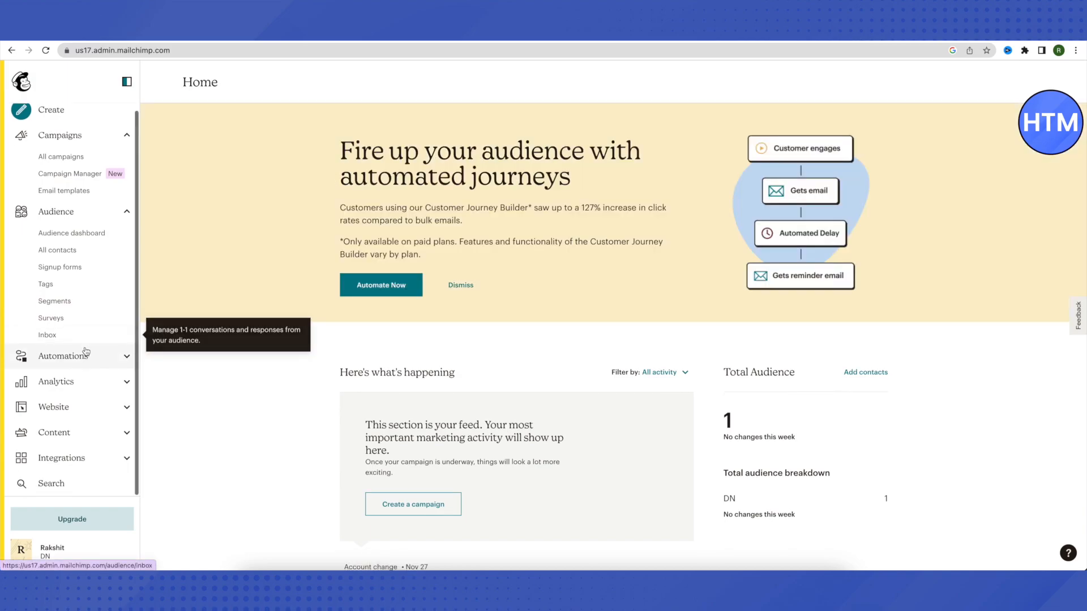
pyautogui.click(51, 408)
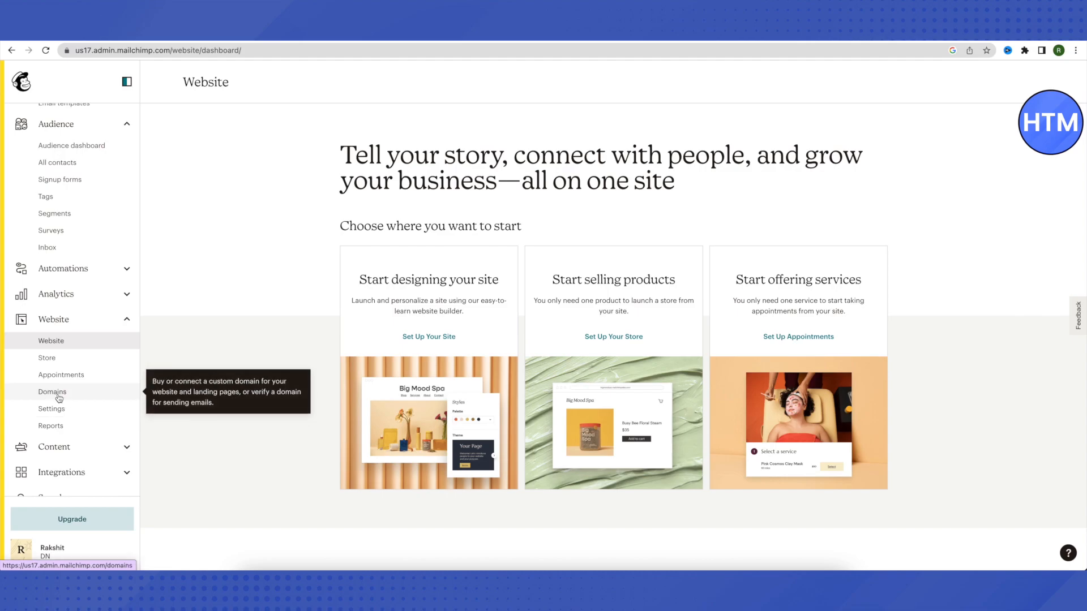
pyautogui.click(59, 398)
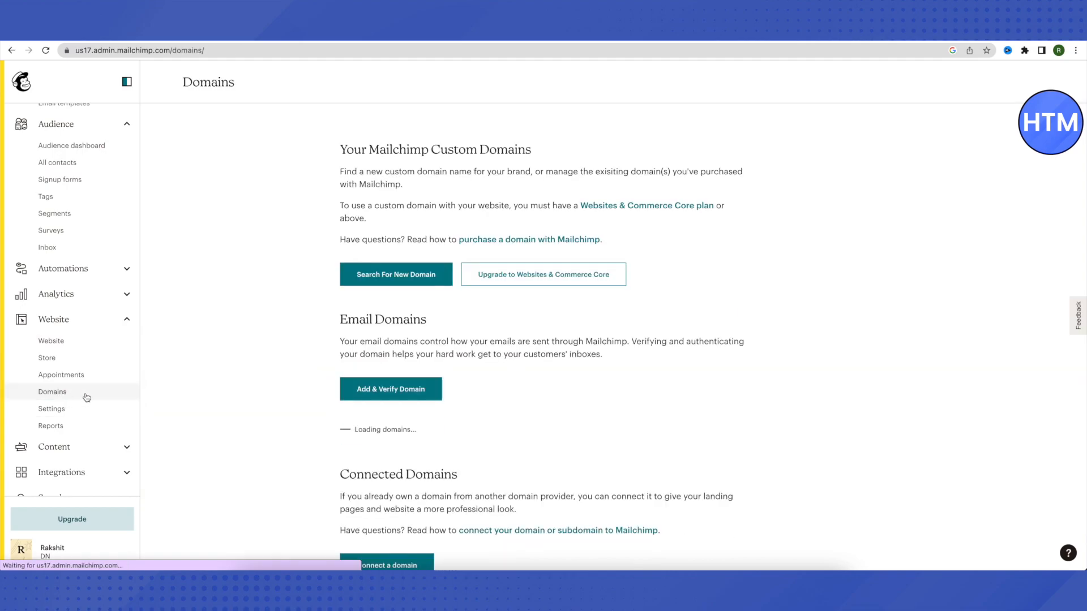
pyautogui.scroll(-1, 269, 385)
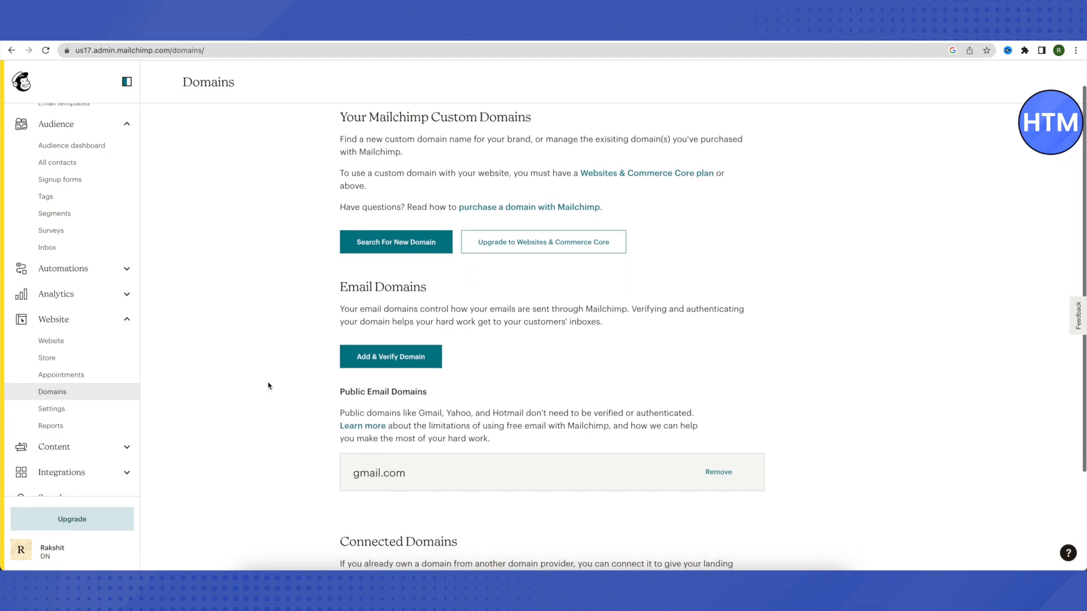
pyautogui.scroll(-2, 262, 322)
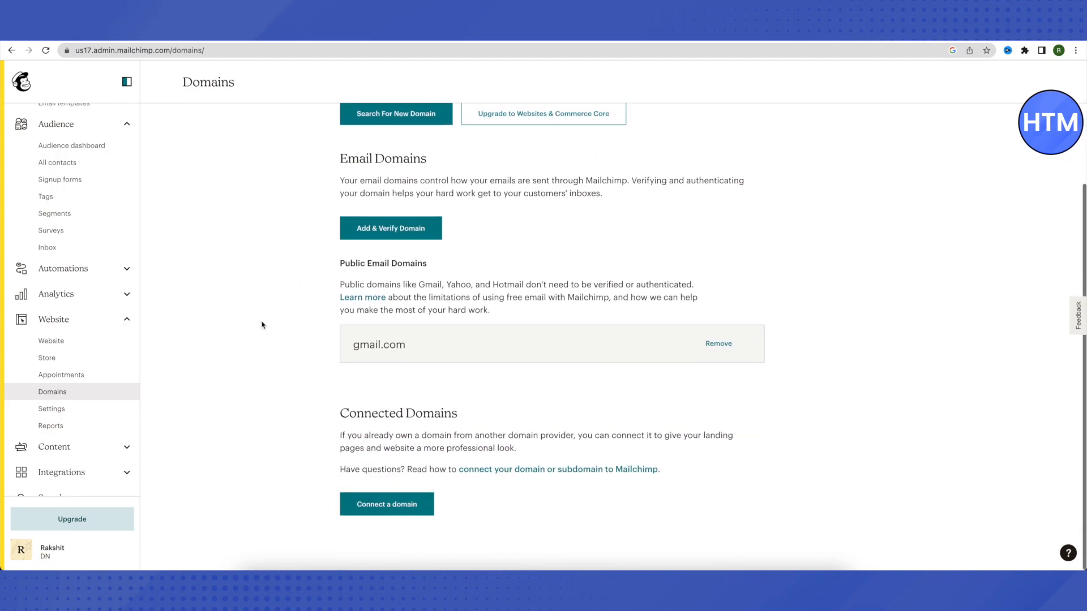
pyautogui.scroll(3, 262, 323)
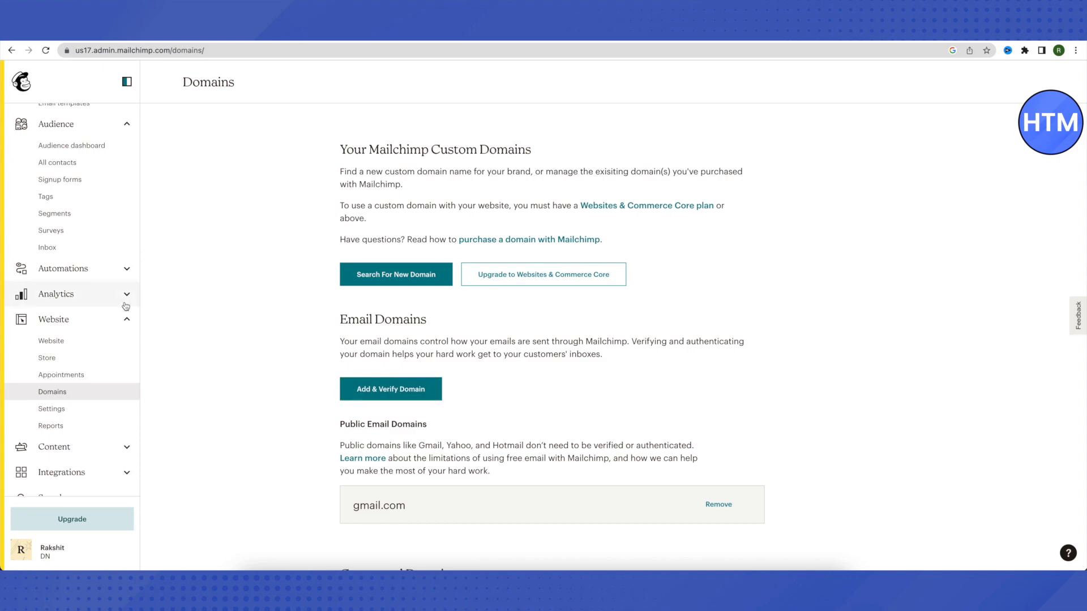
# Step: Create a new regular email campaign from the all-campaigns page and choose the Classic Builder for it
pyautogui.scroll(3, 60, 291)
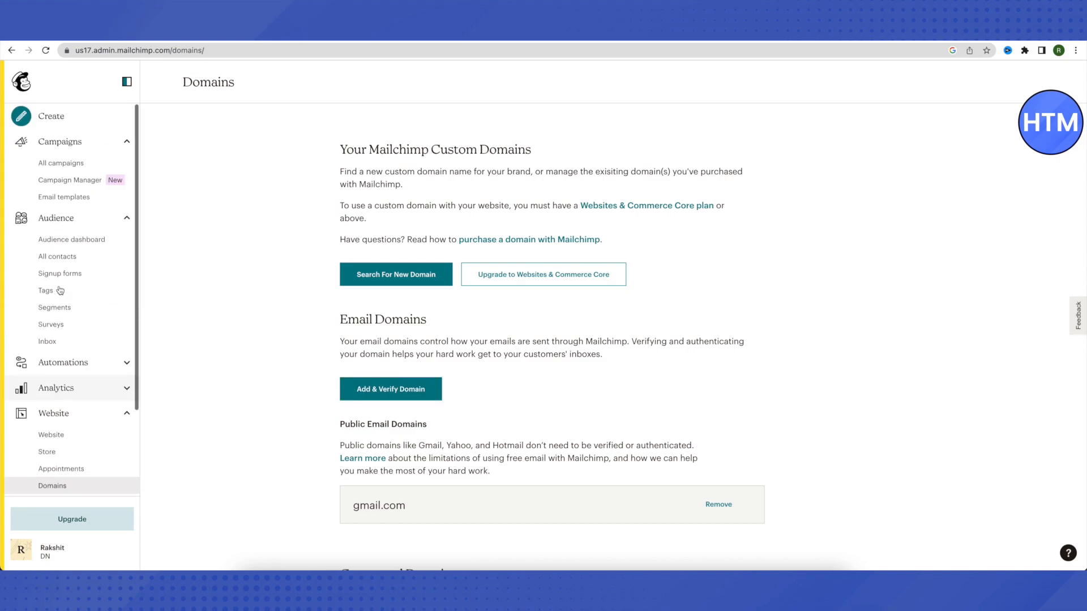
pyautogui.click(26, 162)
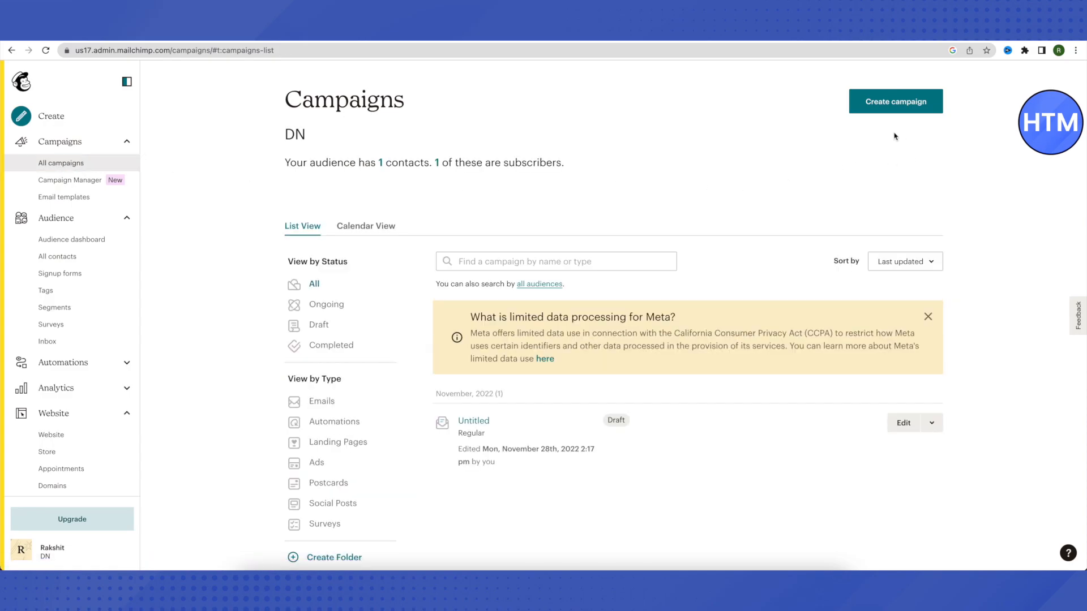
pyautogui.click(897, 110)
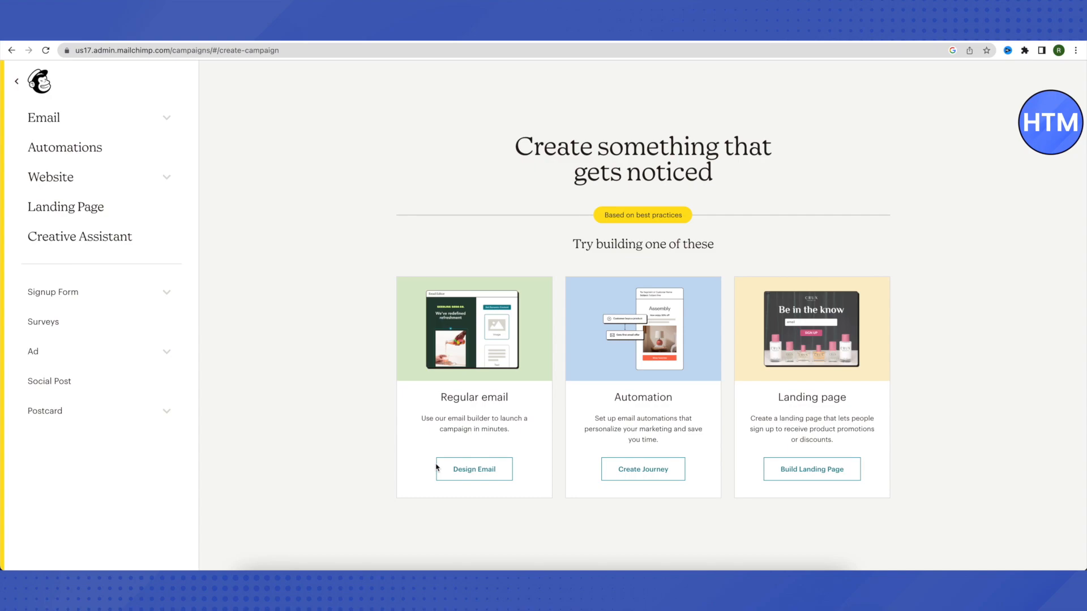
pyautogui.click(465, 474)
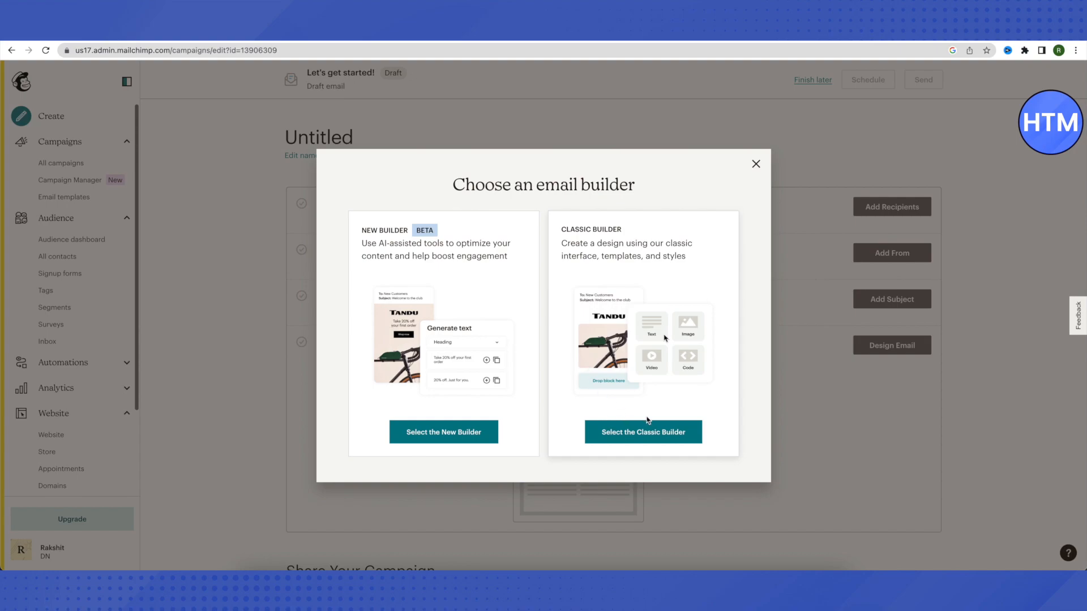
pyautogui.click(646, 434)
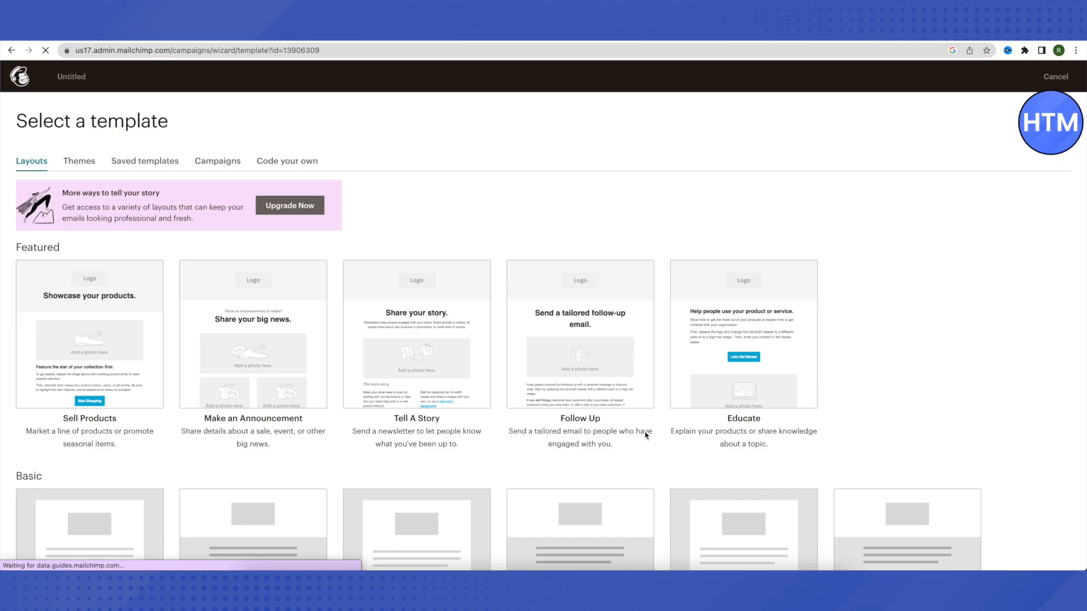
# Step: Look through the featured and basic layouts and choose the Sell Products template for the email
pyautogui.scroll(-3, 645, 435)
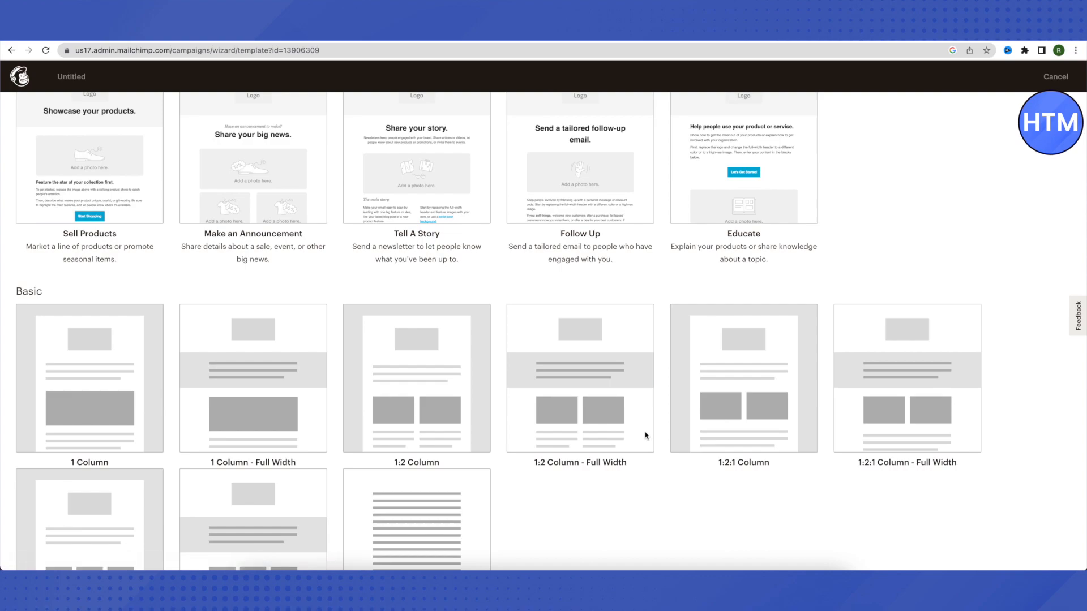
pyautogui.scroll(-1, 646, 436)
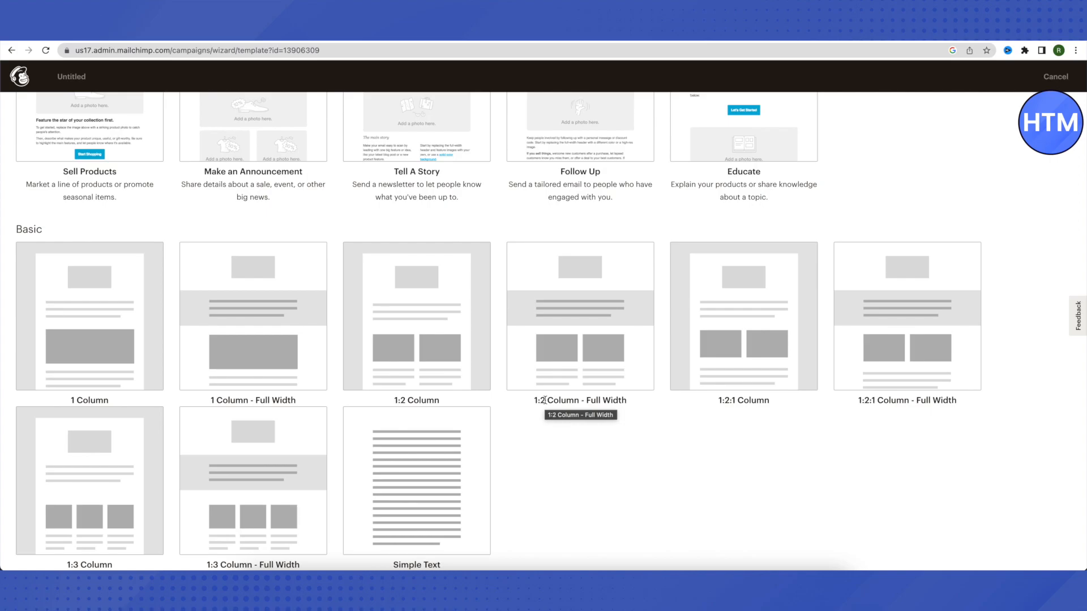
pyautogui.scroll(4, 544, 400)
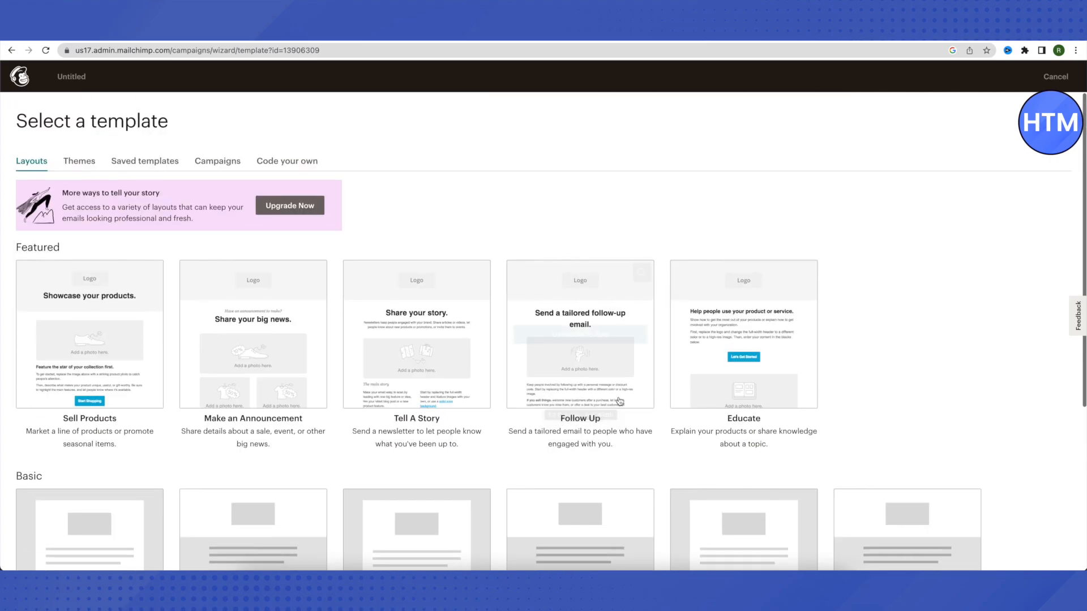
pyautogui.scroll(-1, 623, 402)
pyautogui.scroll(1, 684, 401)
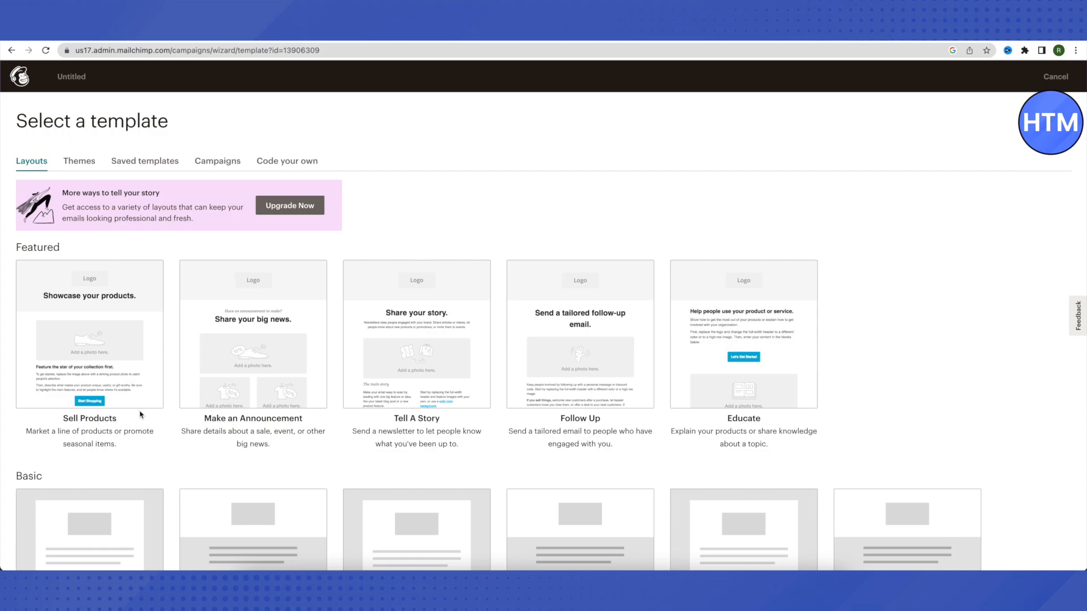
pyautogui.click(81, 386)
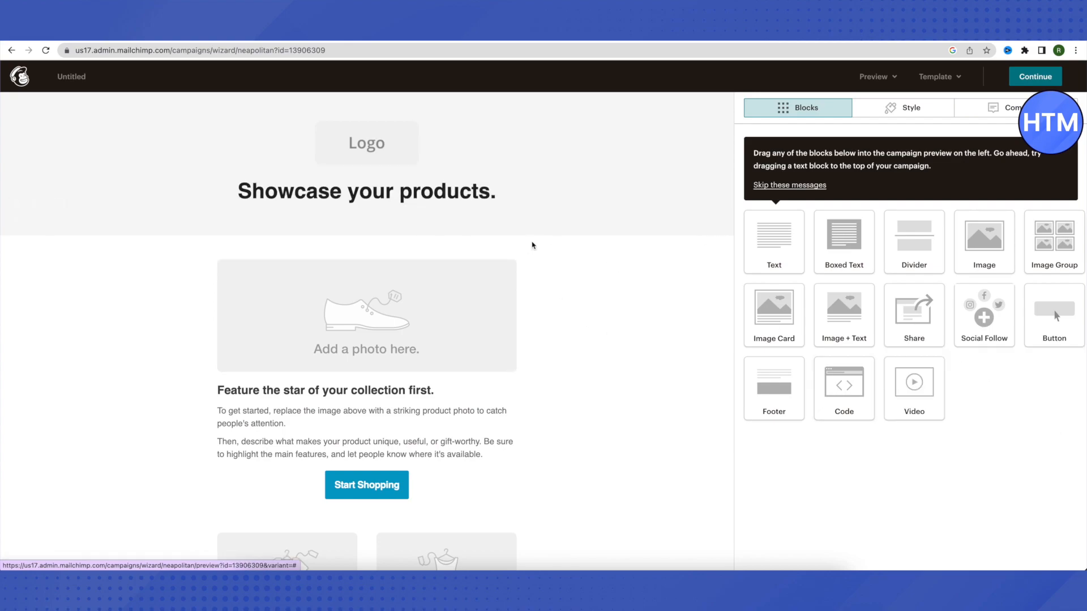
# Step: Replace the "Showcase your products." heading with "CRYPTO NEWSLETTER", view its text style options, and save the block
pyautogui.moveTo(343, 196)
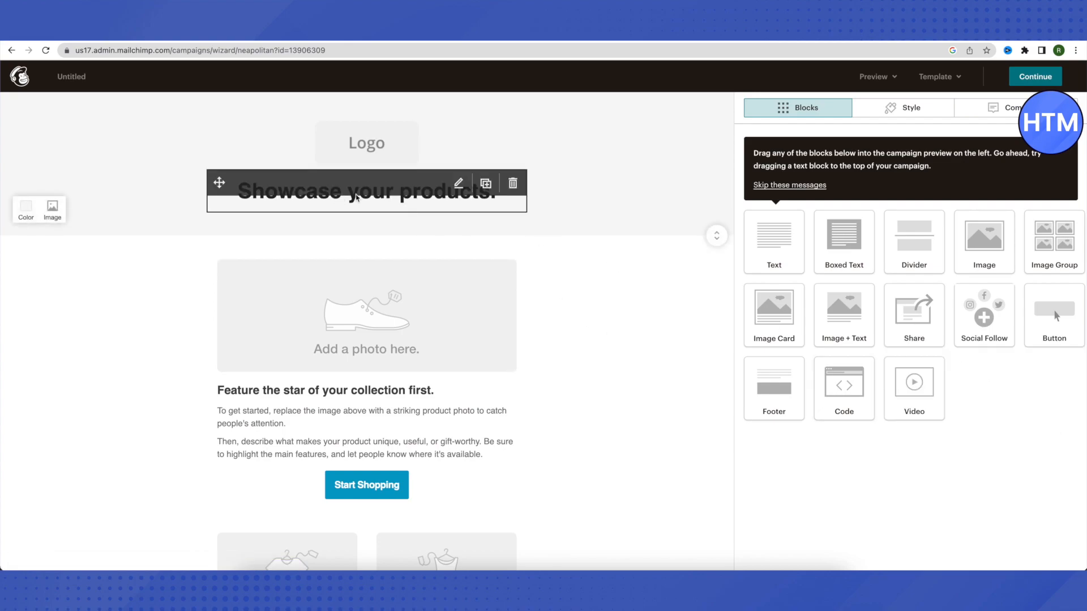
pyautogui.click(459, 183)
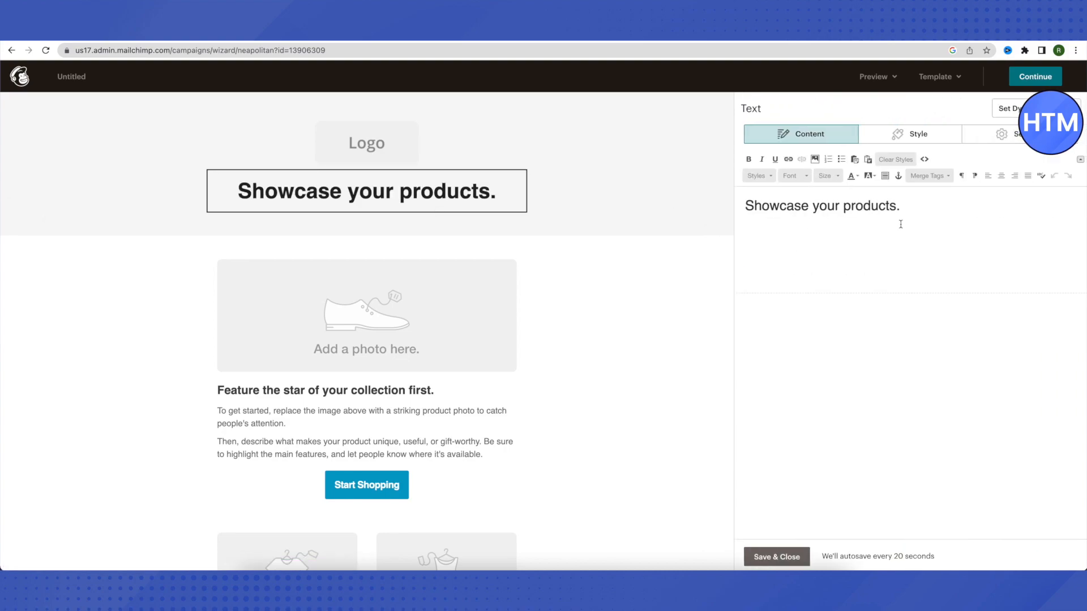
pyautogui.moveTo(911, 207); pyautogui.dragTo(748, 206)
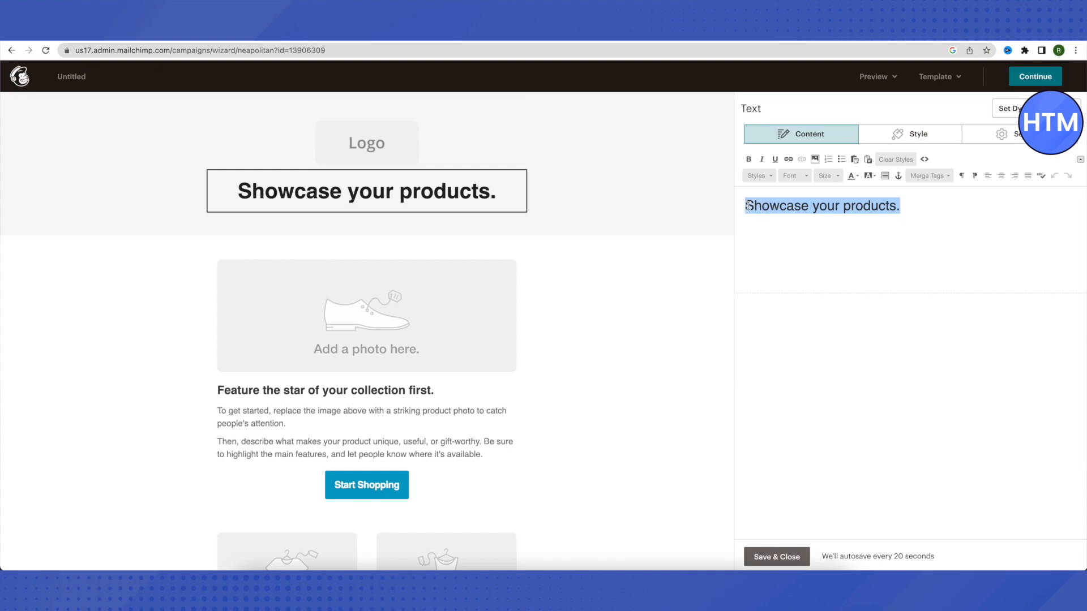
pyautogui.write('N')
pyautogui.press('BackSpace')
pyautogui.write('CRT')
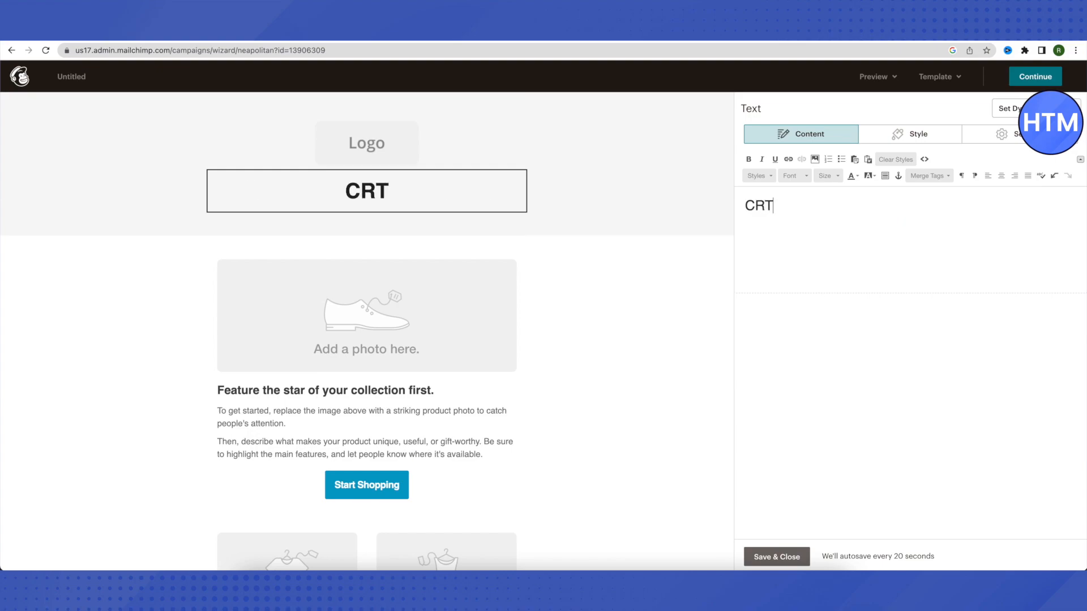
pyautogui.press('BackSpace')
pyautogui.write('YPTO NEWSLETTER')
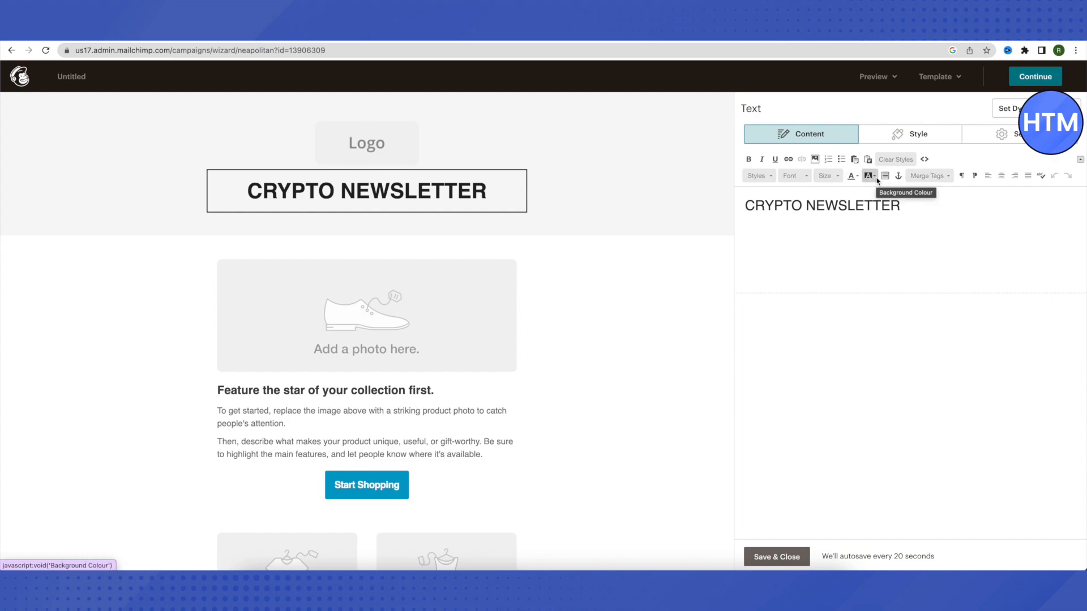
pyautogui.click(898, 141)
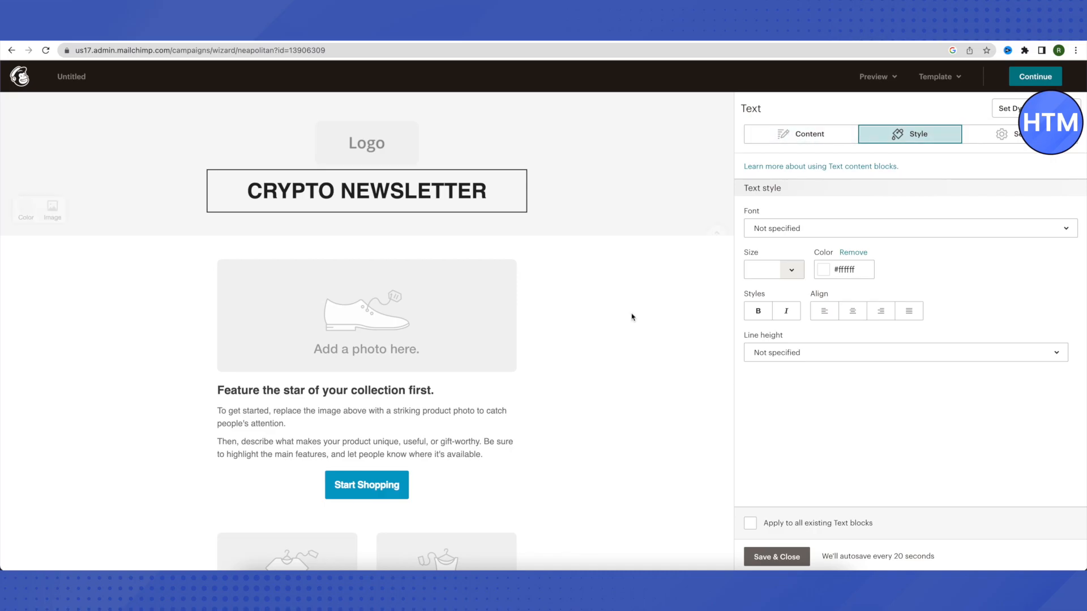
pyautogui.click(776, 557)
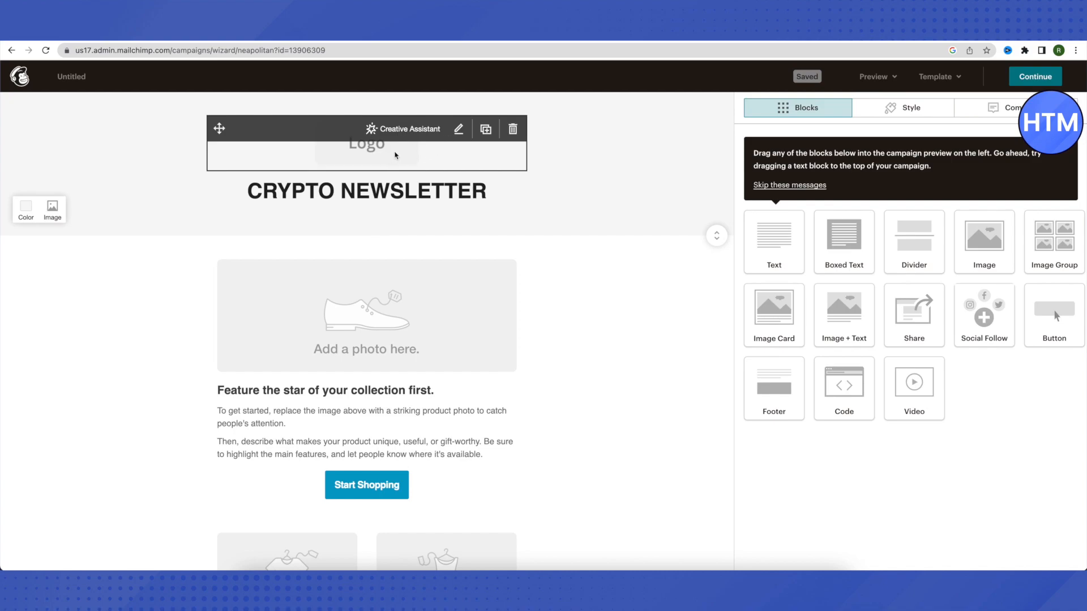
# Step: Open the logo block's image settings above the heading, then save and close them without edits
pyautogui.click(458, 130)
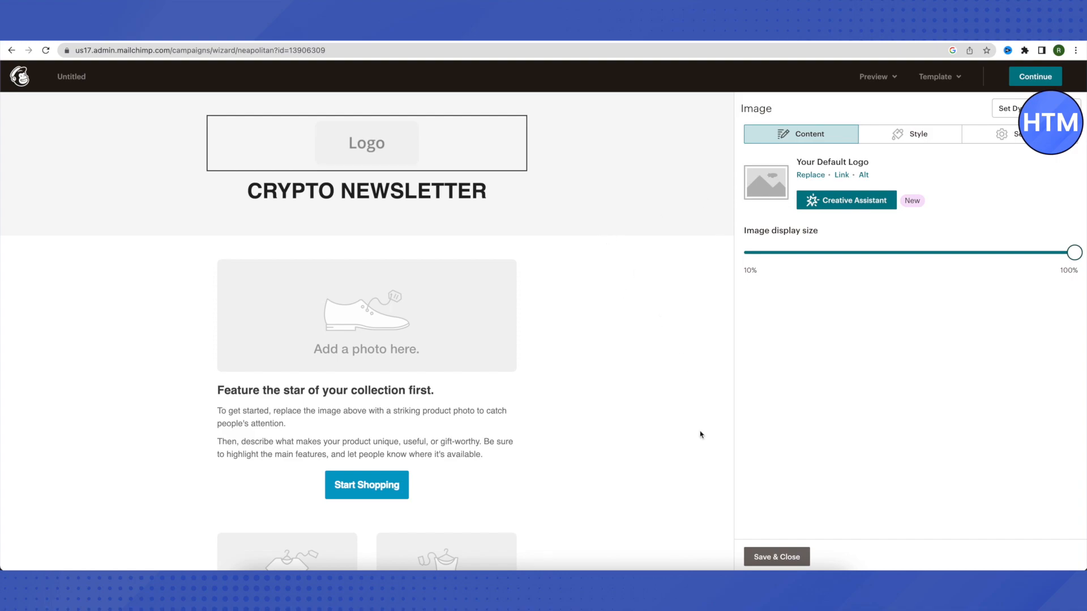
pyautogui.click(762, 559)
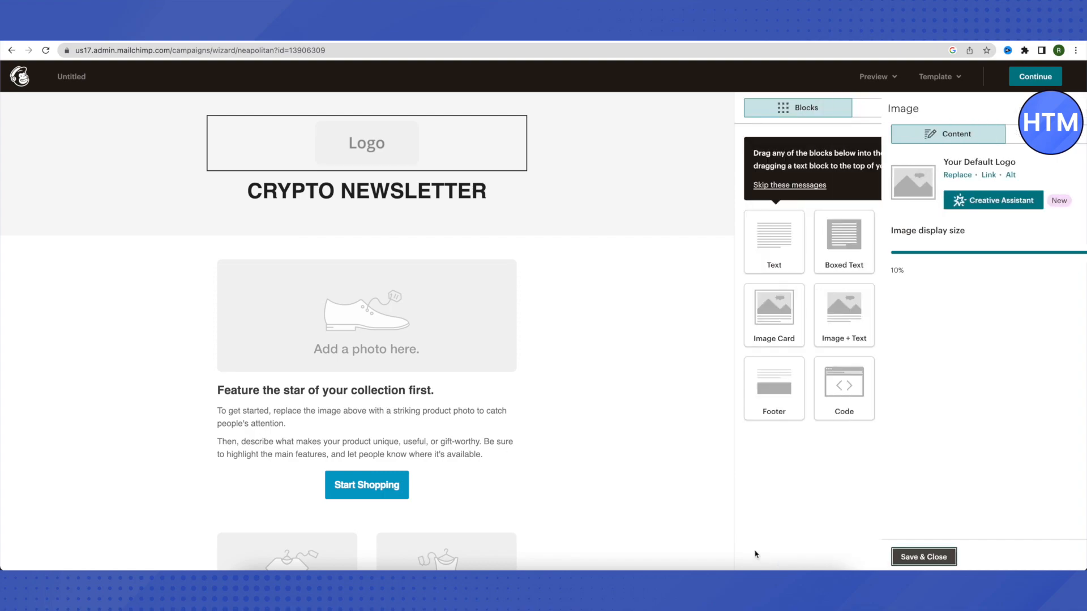
# Step: Reduce the display size of the shoe photo placeholder to about three quarters of full width and save the block
pyautogui.scroll(-1, 446, 399)
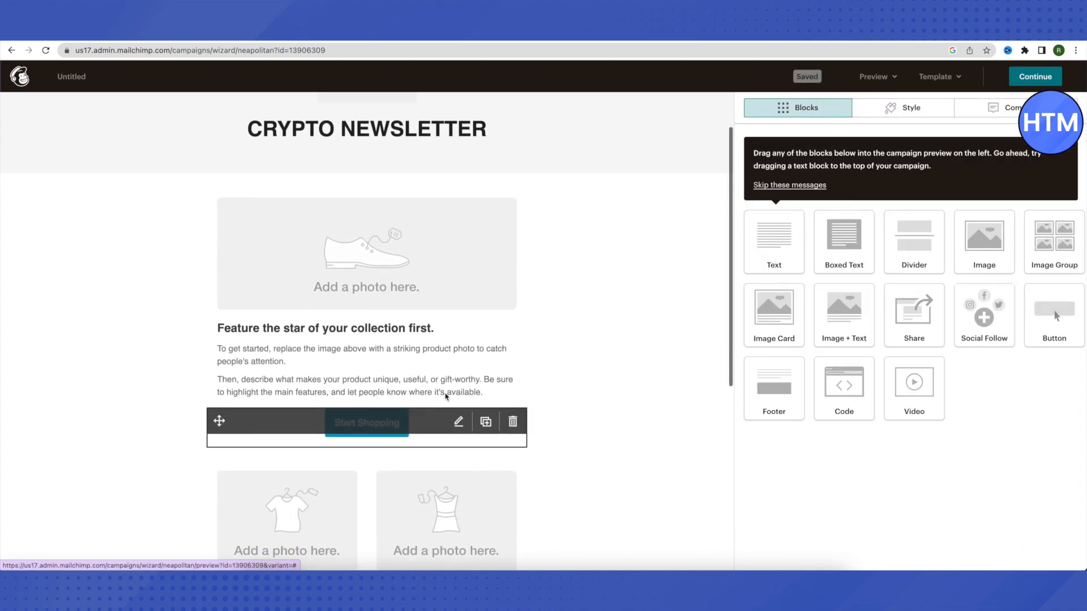
pyautogui.scroll(1, 397, 317)
pyautogui.click(360, 294)
pyautogui.scroll(-1, 481, 352)
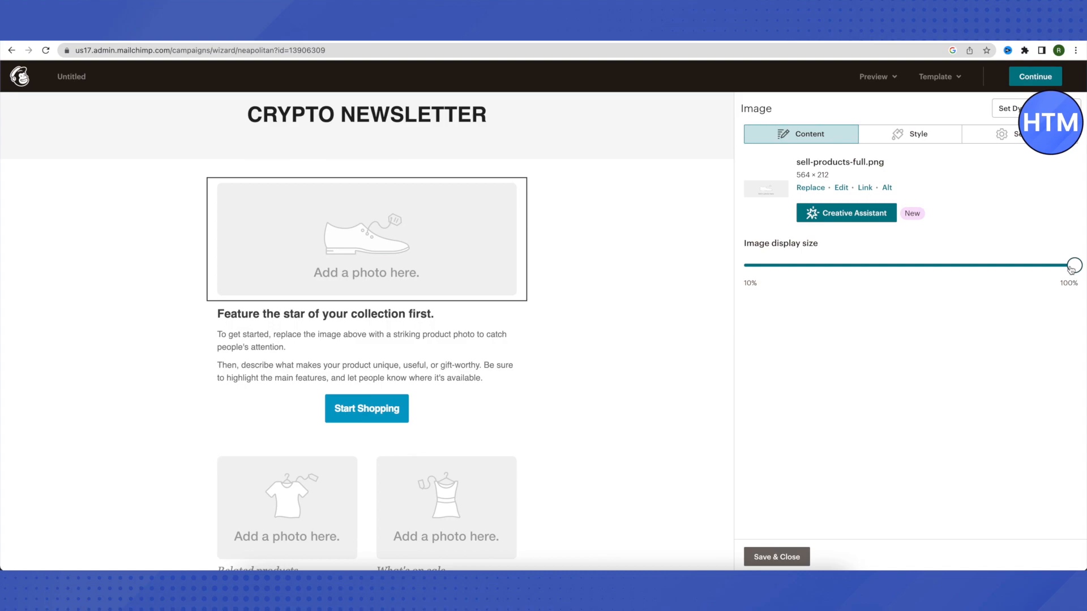
pyautogui.moveTo(1074, 266); pyautogui.dragTo(987, 286)
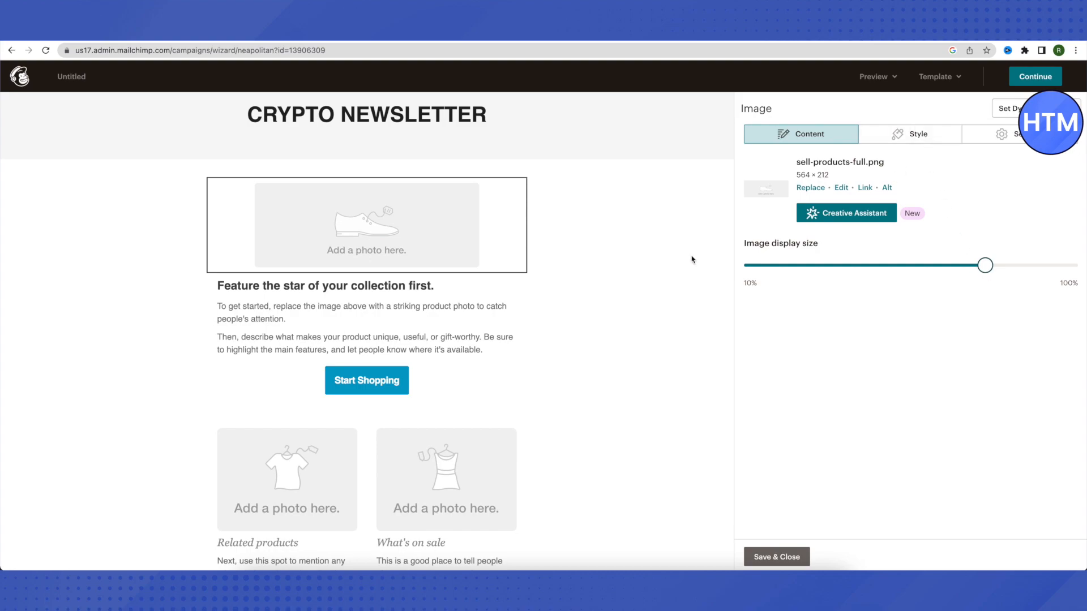
pyautogui.click(776, 557)
# Step: Open the "Feature the star of your collection first." text block for editing and select all its text
pyautogui.click(257, 354)
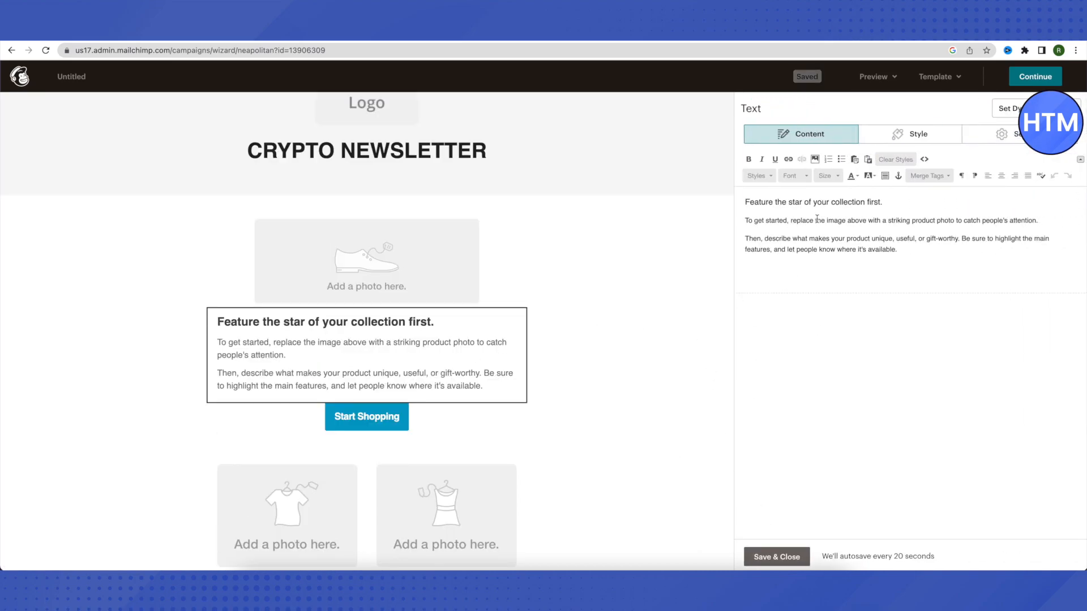
pyautogui.moveTo(857, 202); pyautogui.dragTo(691, 210)
pyautogui.press('super+a')
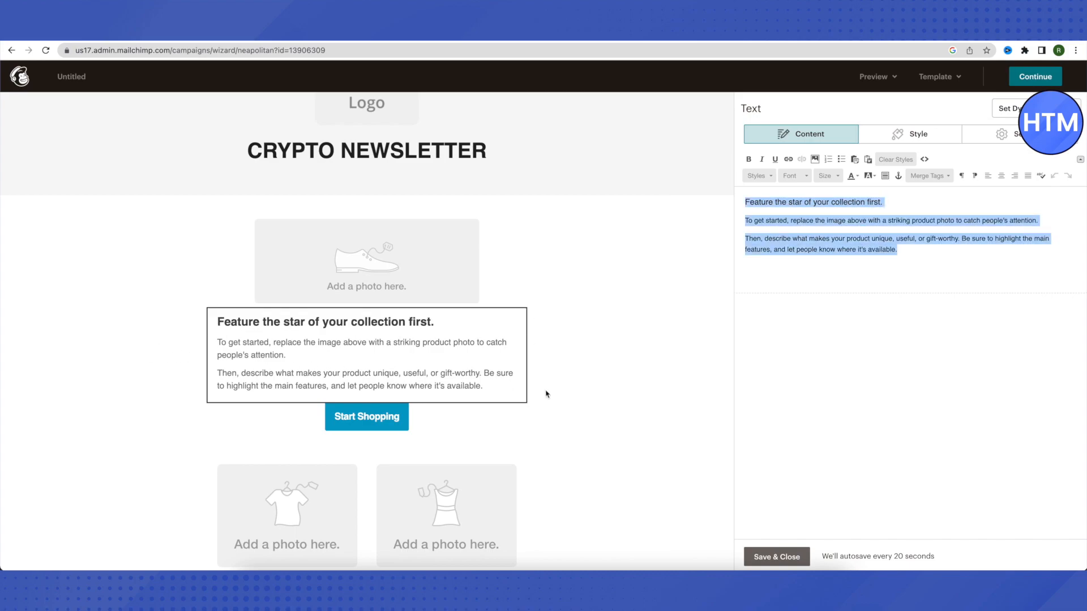
# Step: Move the Start Shopping button block below the Related products and What's on sale section
pyautogui.scroll(-3, 679, 399)
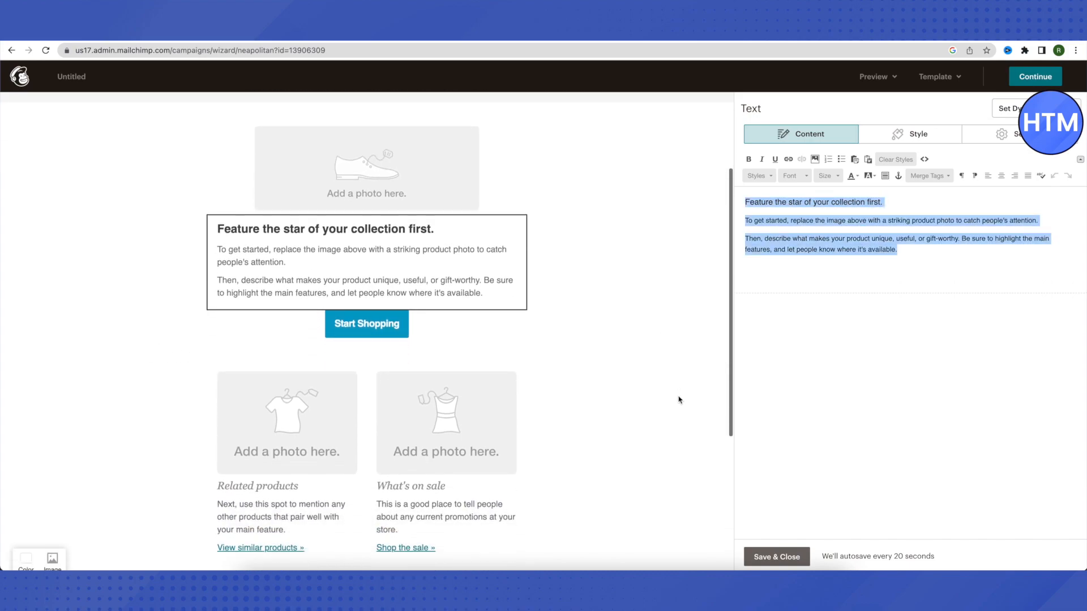
pyautogui.click(634, 328)
pyautogui.moveTo(370, 292)
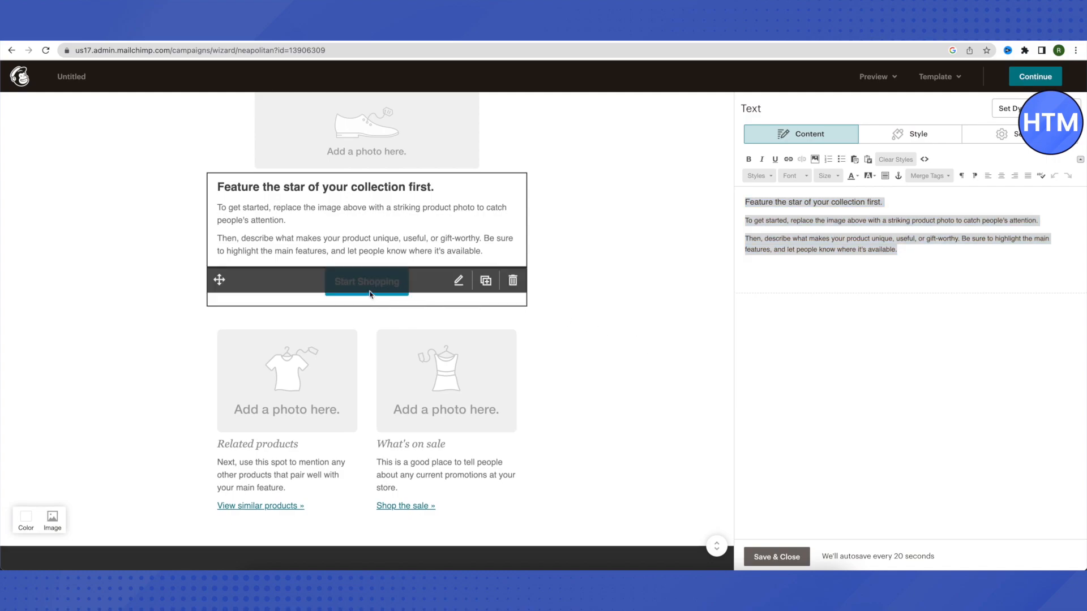
pyautogui.moveTo(219, 279); pyautogui.dragTo(219, 518)
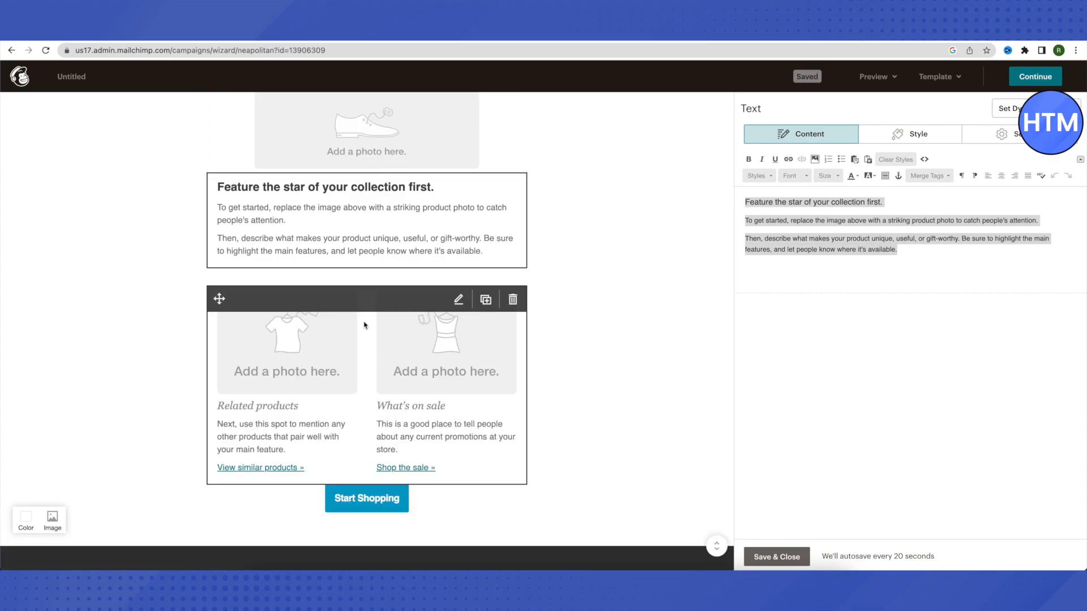
# Step: Delete the two-column Related products and What's on sale block and confirm the deletion
pyautogui.click(569, 327)
pyautogui.click(432, 354)
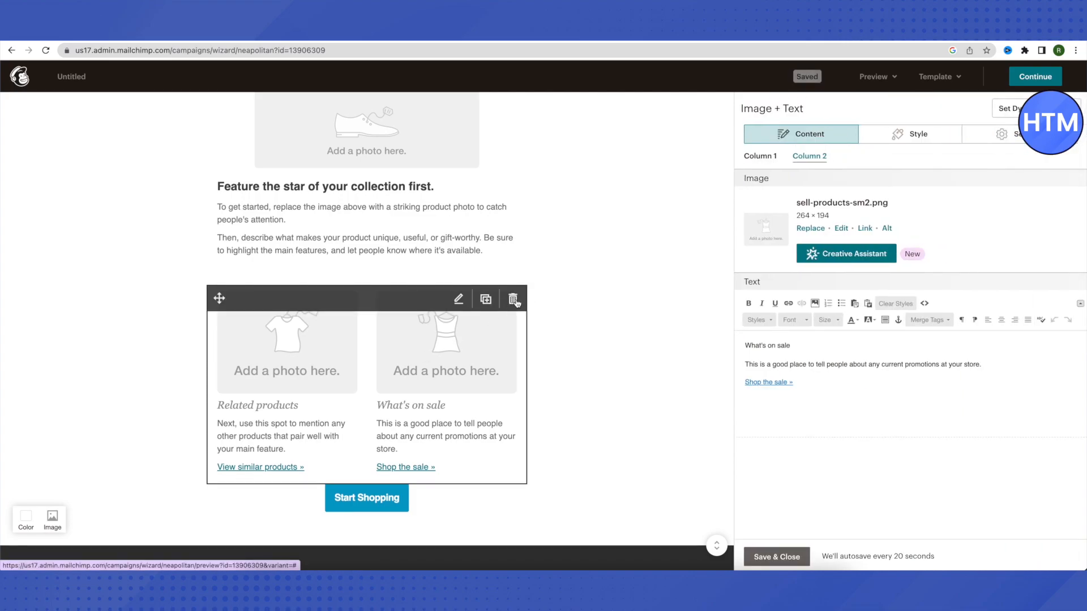
pyautogui.click(514, 301)
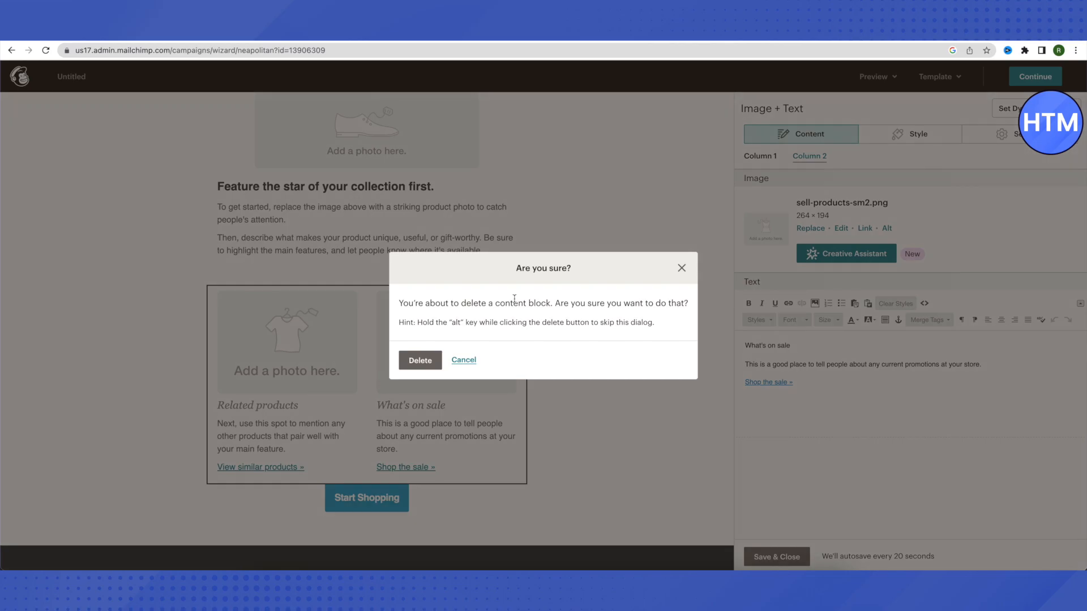
pyautogui.click(415, 360)
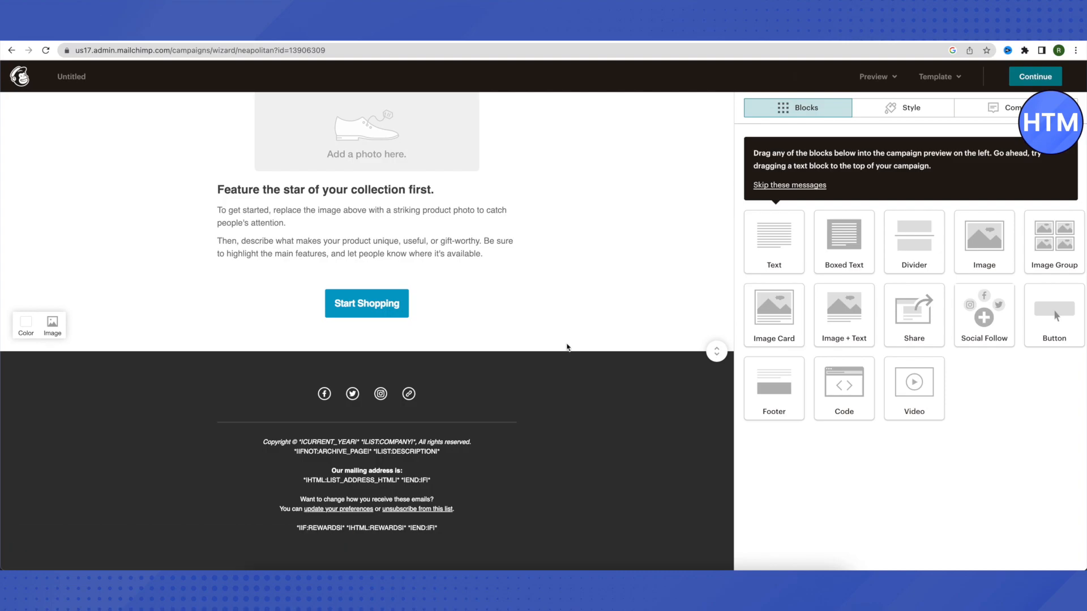
# Step: Change the Start Shopping button's text to CLICK HERE and review its link type options, keeping it linked to a web address
pyautogui.scroll(3, 578, 334)
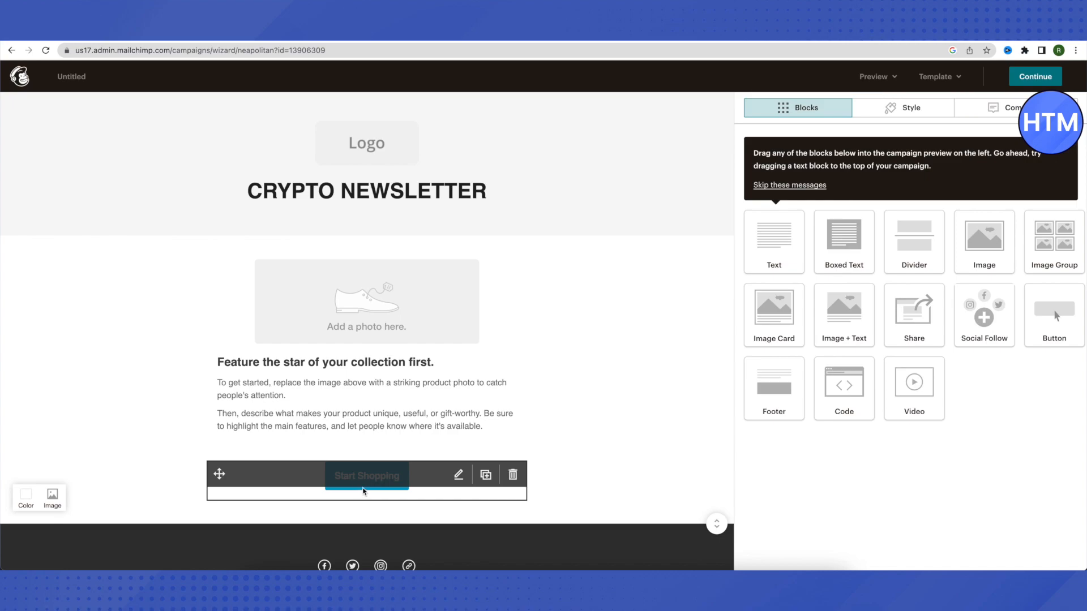
pyautogui.click(360, 491)
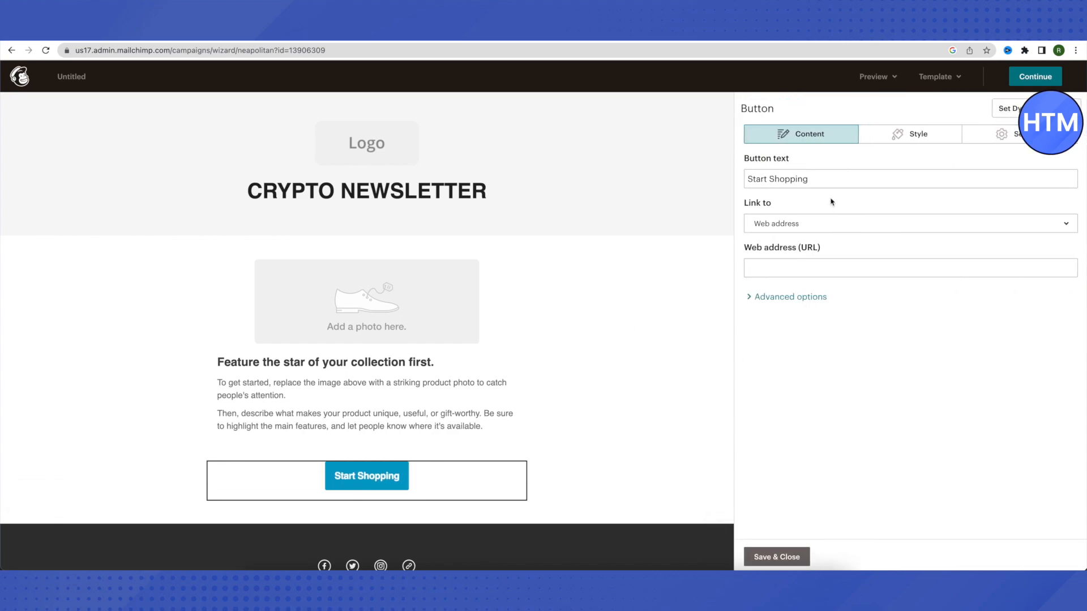
pyautogui.moveTo(824, 181); pyautogui.dragTo(739, 185)
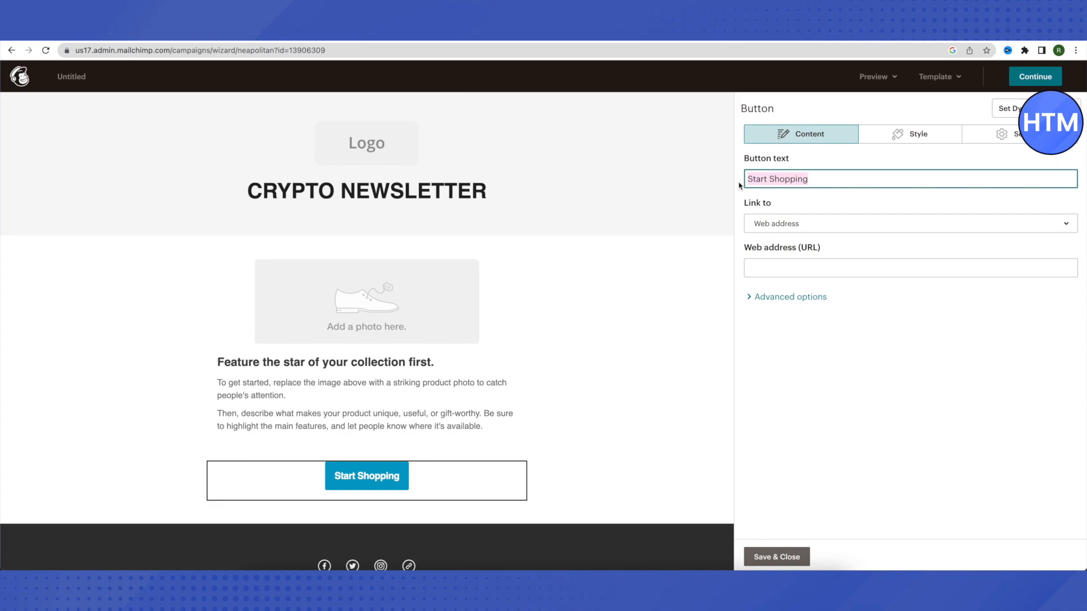
pyautogui.write('CLICK HERE')
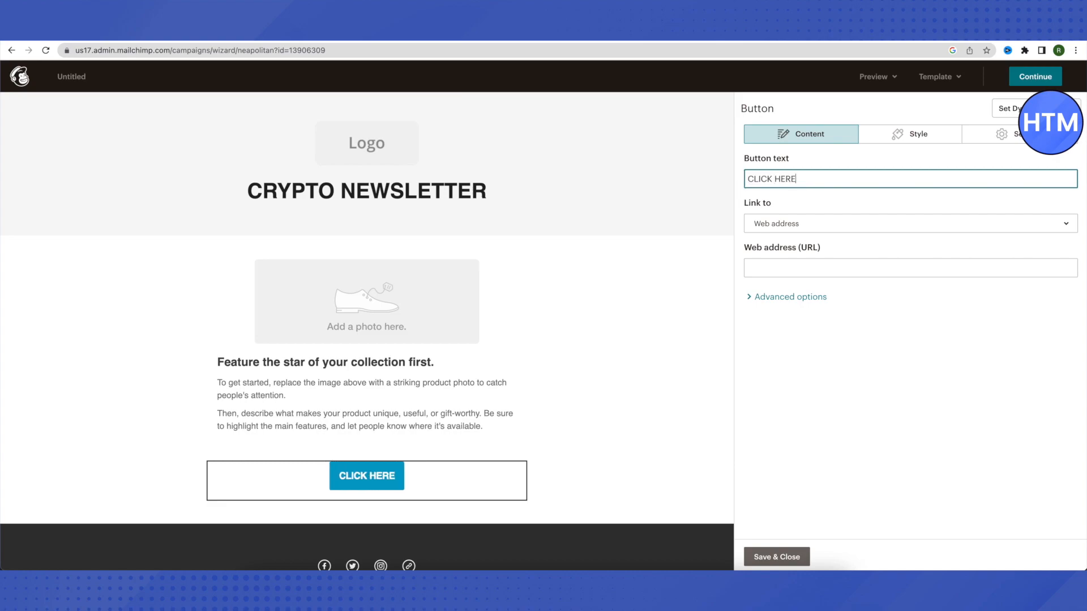
pyautogui.click(842, 226)
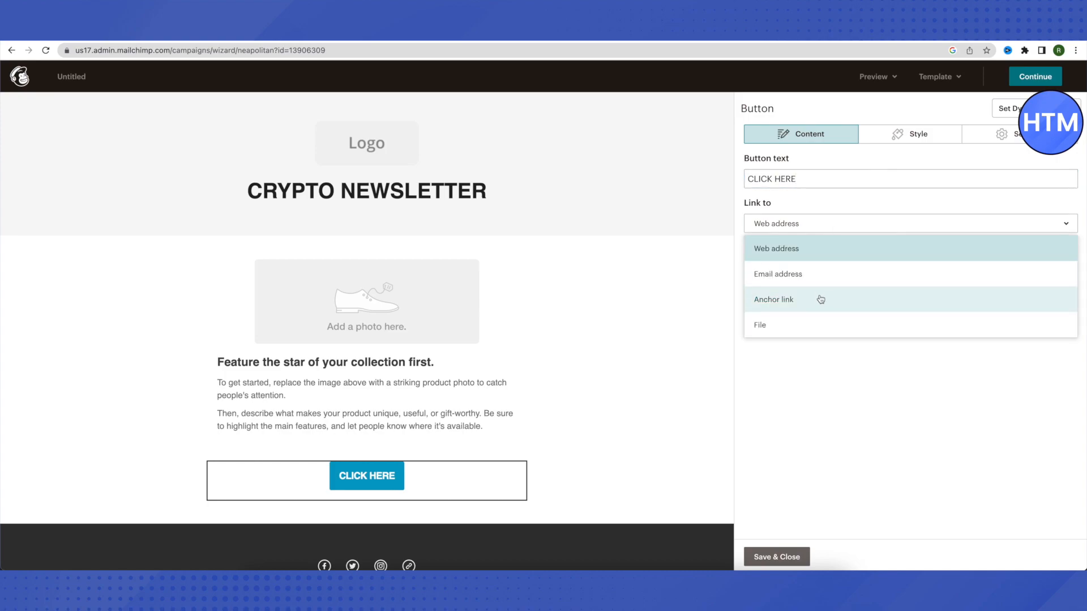
pyautogui.click(802, 350)
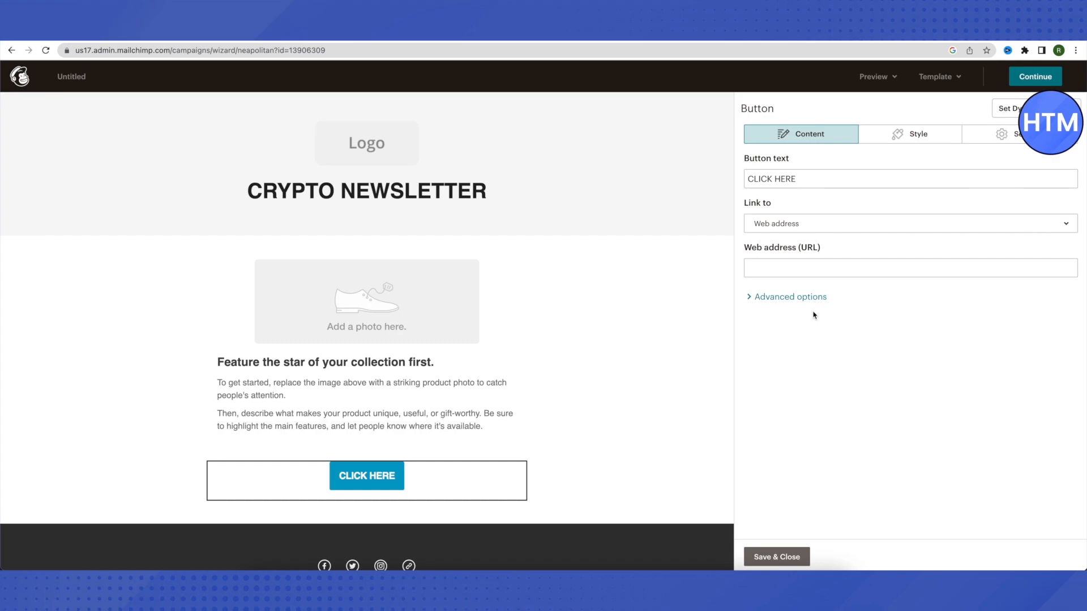
pyautogui.click(757, 271)
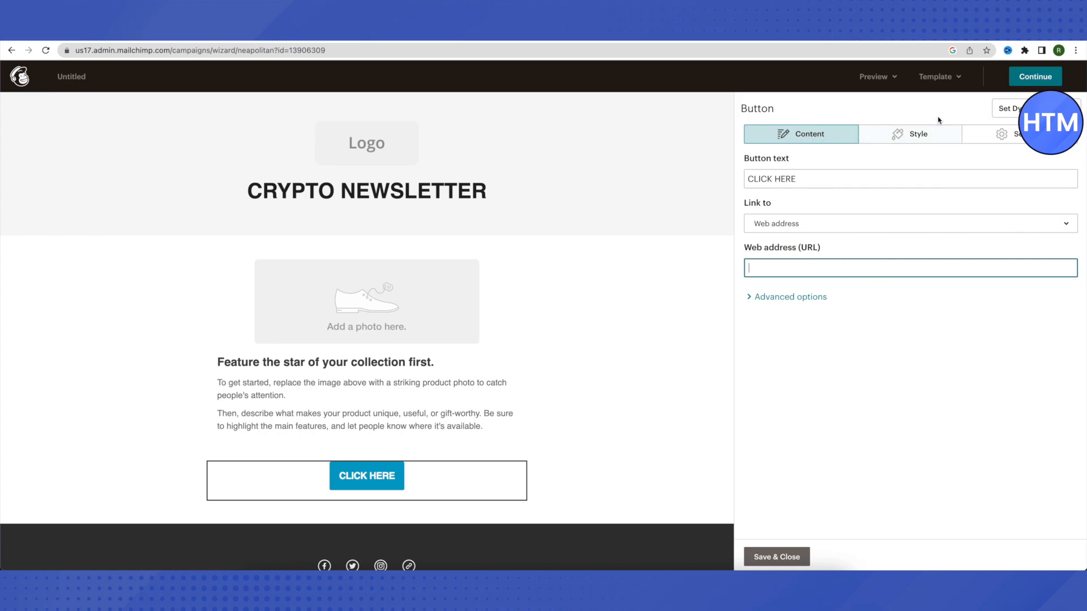
# Step: Set the CLICK HERE button's background colour to green #12d80b and save the block
pyautogui.click(911, 136)
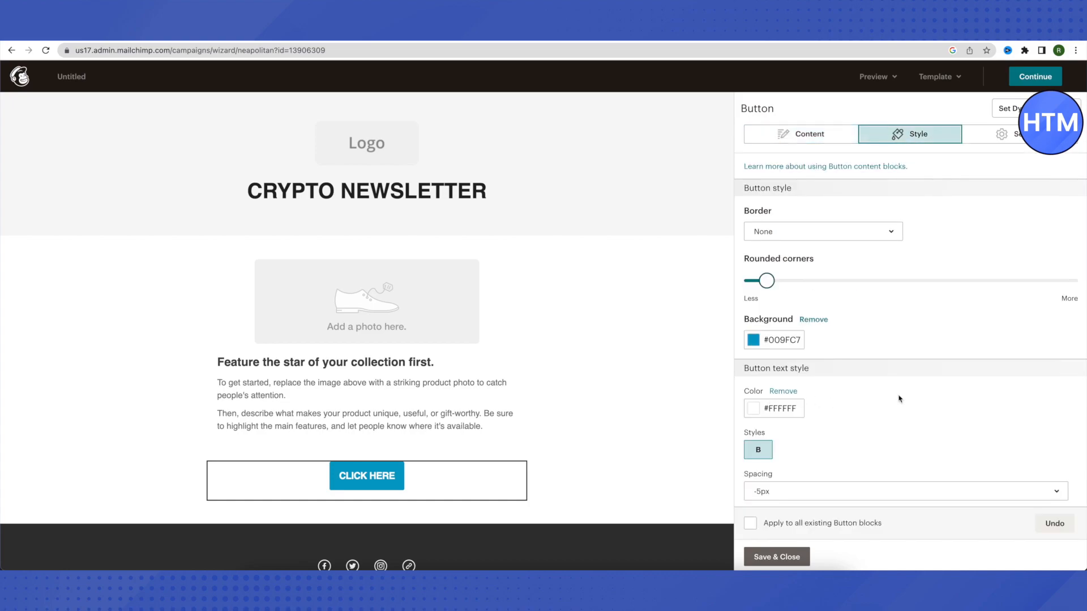
pyautogui.scroll(-1, 883, 399)
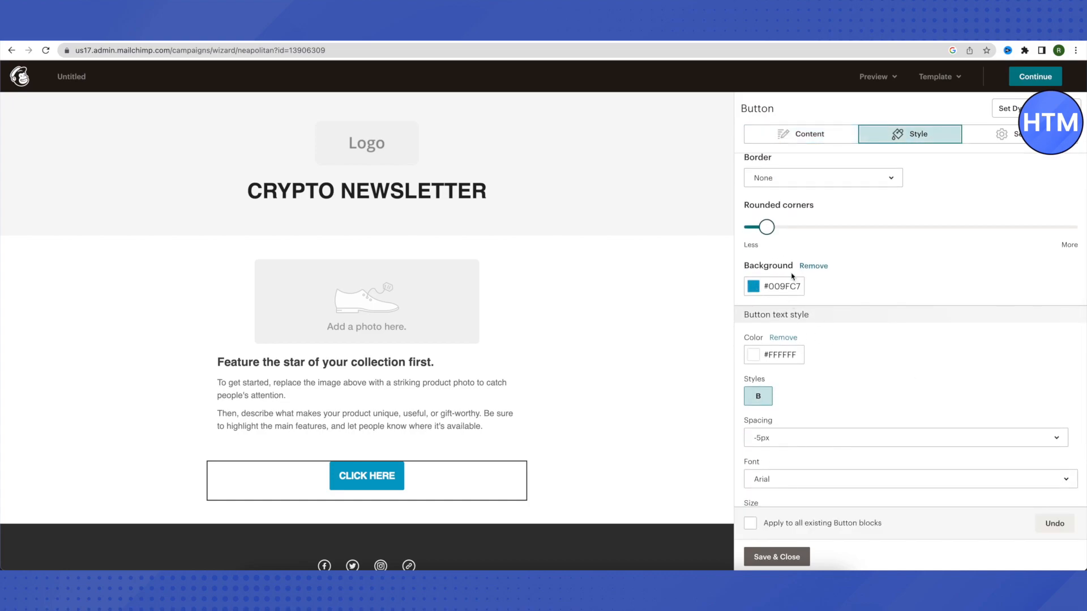
pyautogui.click(764, 287)
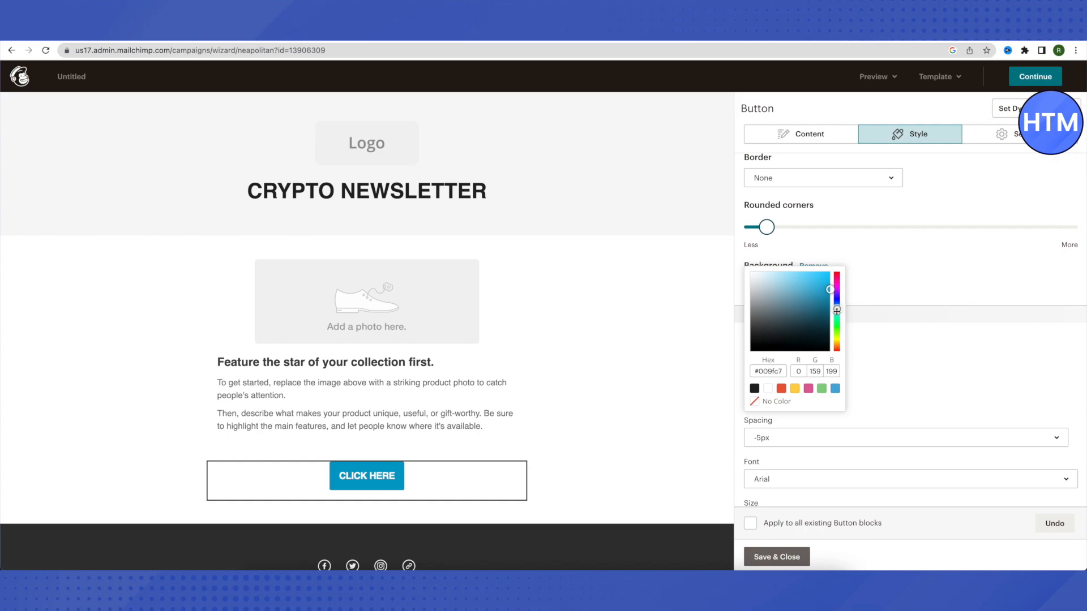
pyautogui.moveTo(837, 311); pyautogui.dragTo(826, 283)
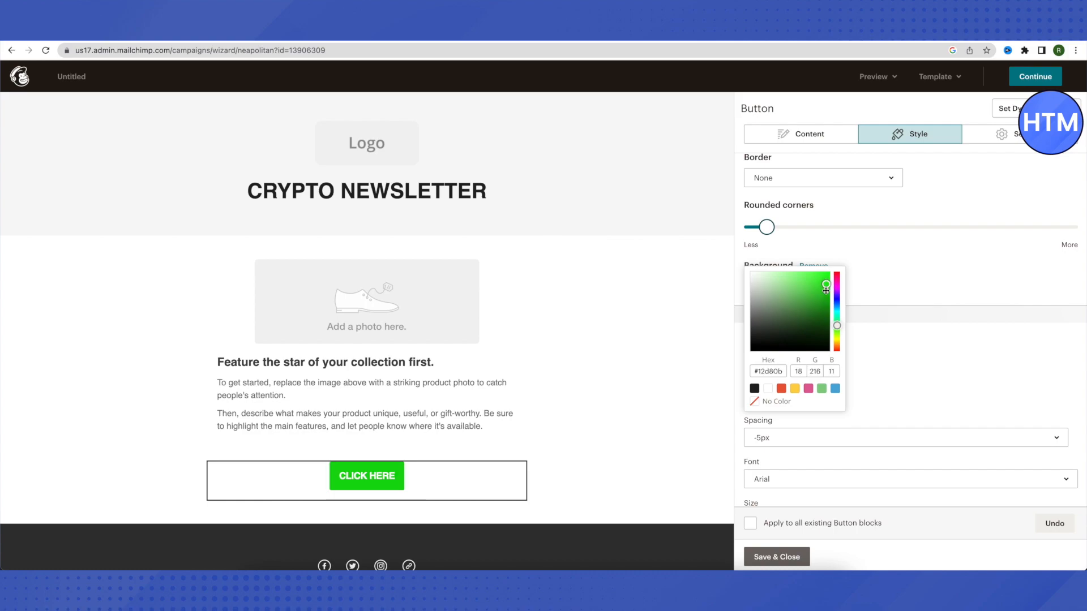
pyautogui.click(911, 349)
pyautogui.scroll(-2, 849, 362)
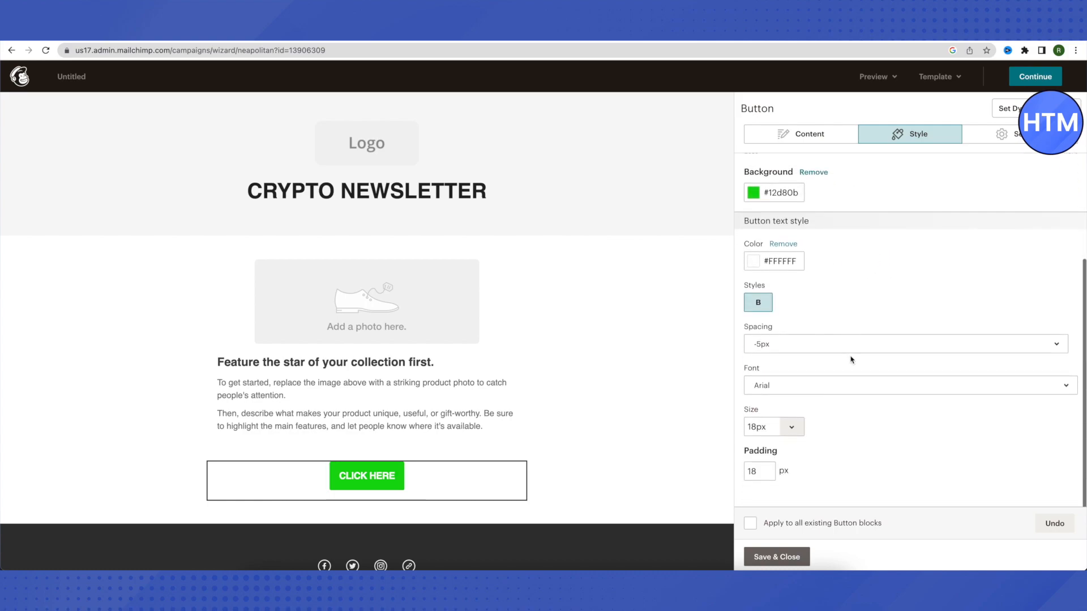
pyautogui.click(773, 557)
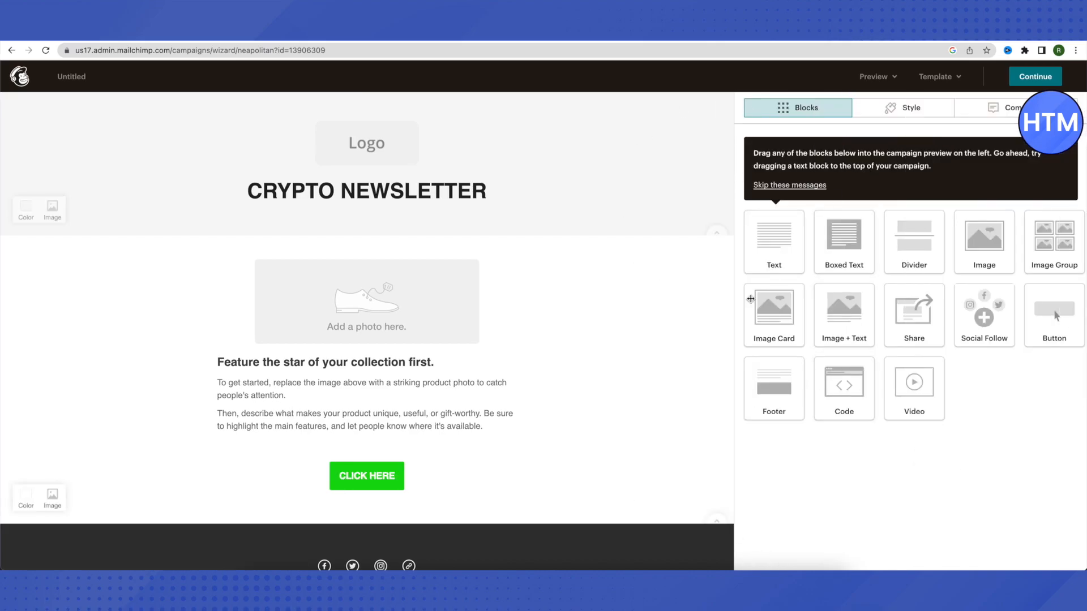
# Step: Insert one divider between the logo and the CRYPTO NEWSLETTER heading and another between the text block and the CLICK HERE button, saving each
pyautogui.moveTo(915, 249); pyautogui.dragTo(352, 221)
pyautogui.moveTo(903, 248); pyautogui.dragTo(279, 150)
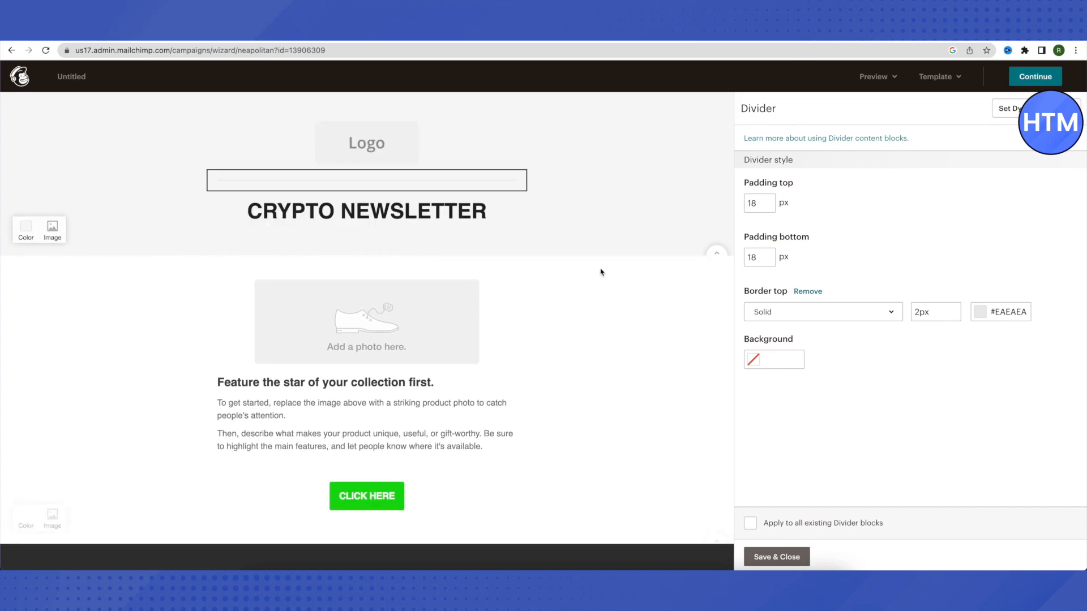
pyautogui.click(775, 557)
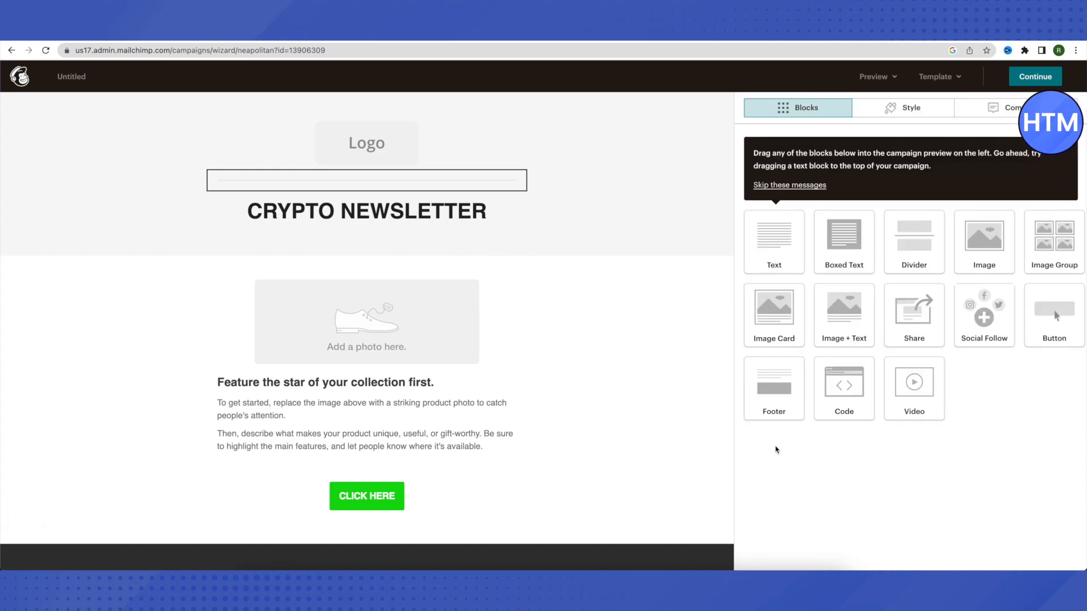
pyautogui.moveTo(905, 249); pyautogui.dragTo(367, 450)
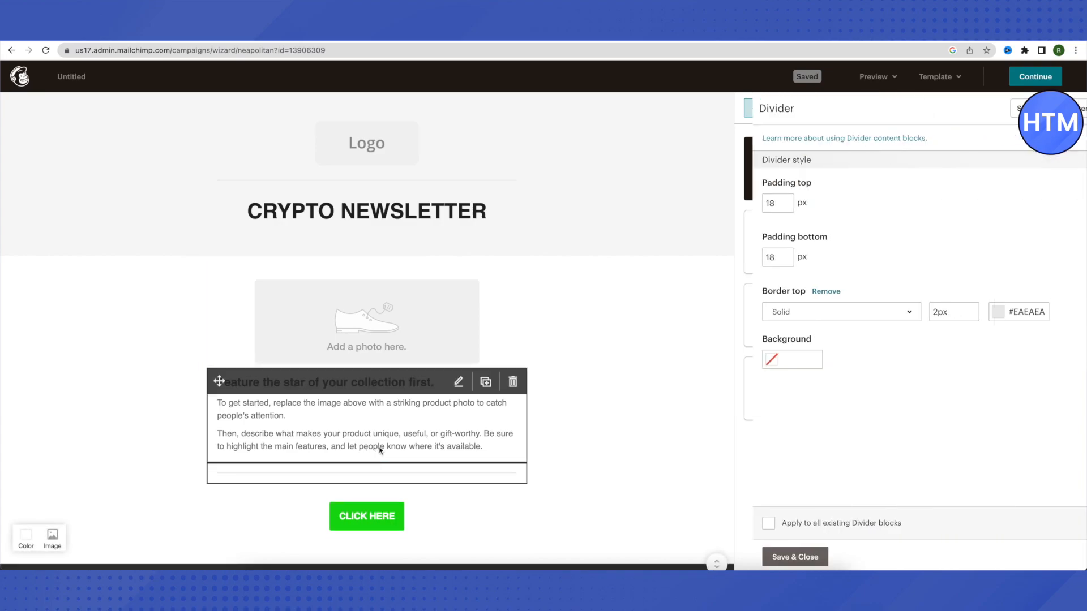
pyautogui.click(772, 558)
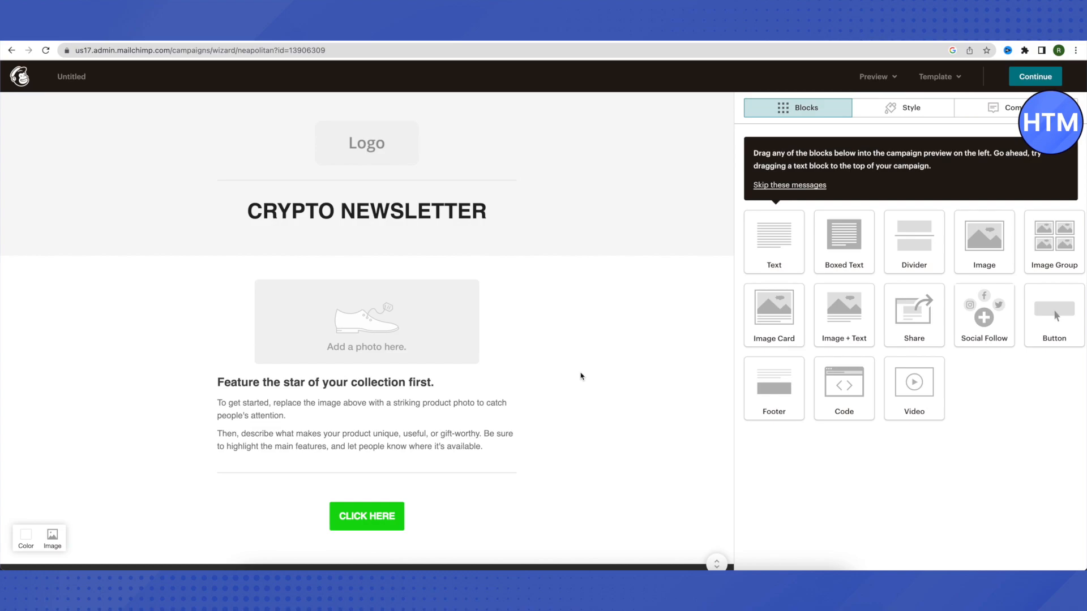
# Step: Open the footer's Social Follow block and review the URL and link text settings of its services
pyautogui.scroll(-4, 581, 377)
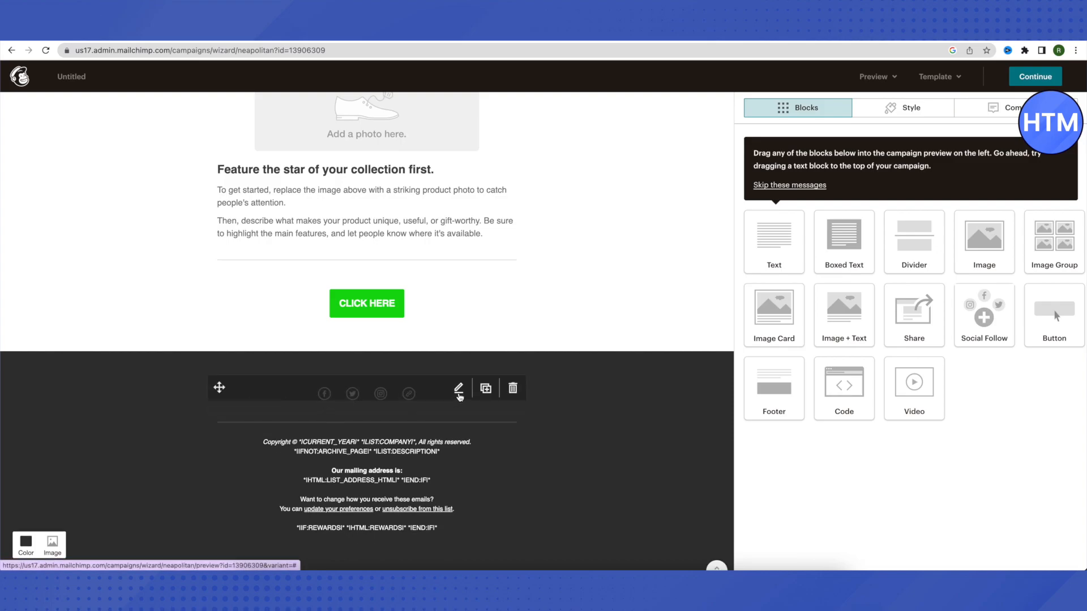
pyautogui.click(459, 390)
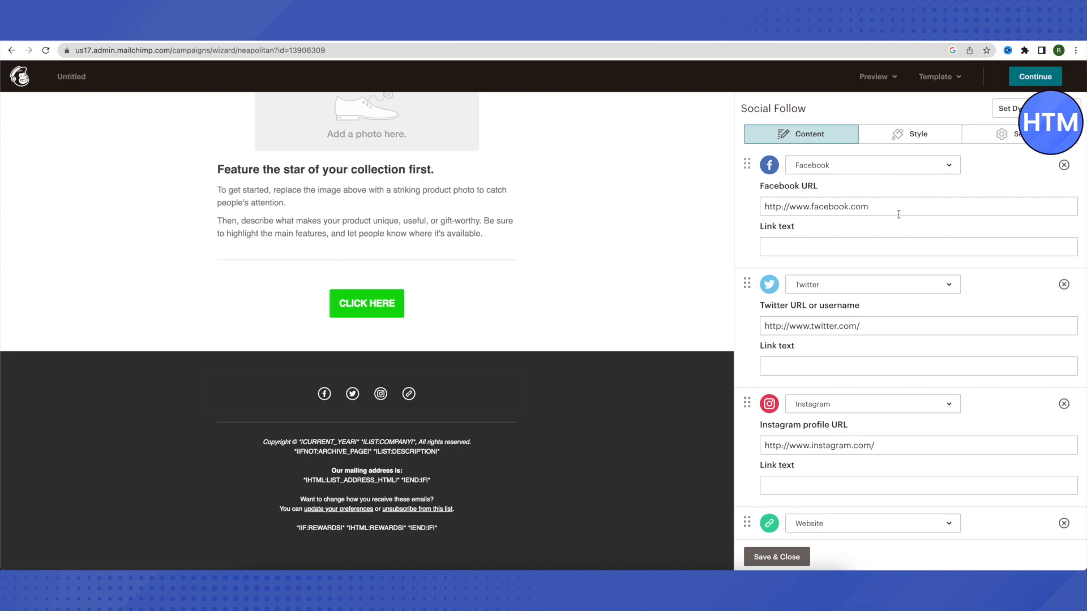
pyautogui.scroll(-3, 898, 214)
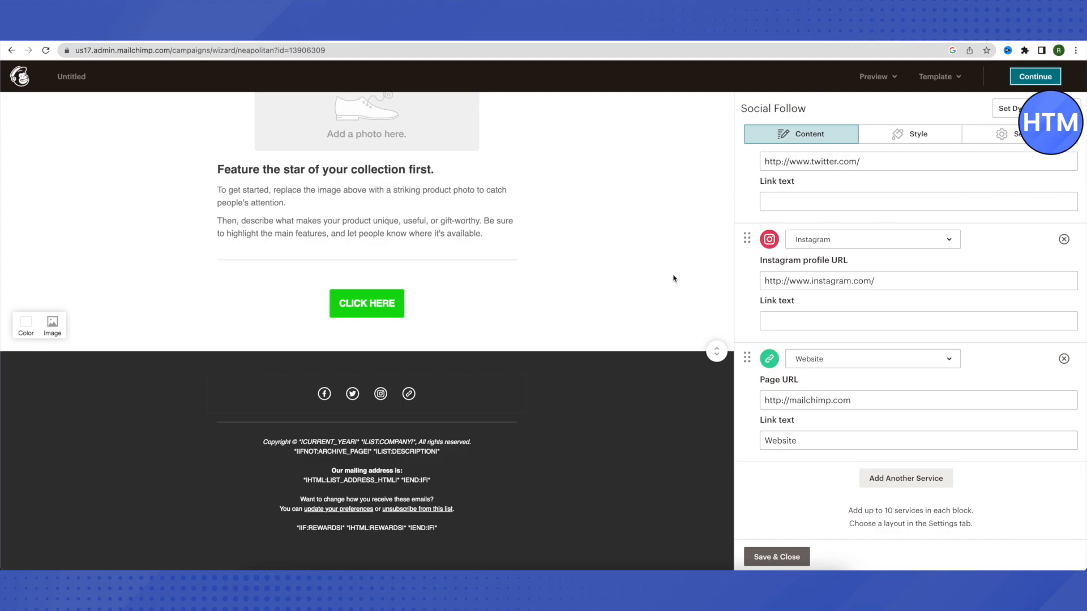
# Step: Continue from the email design to the campaign setup page and set the Classic Builder as the default email editor
pyautogui.click(1043, 77)
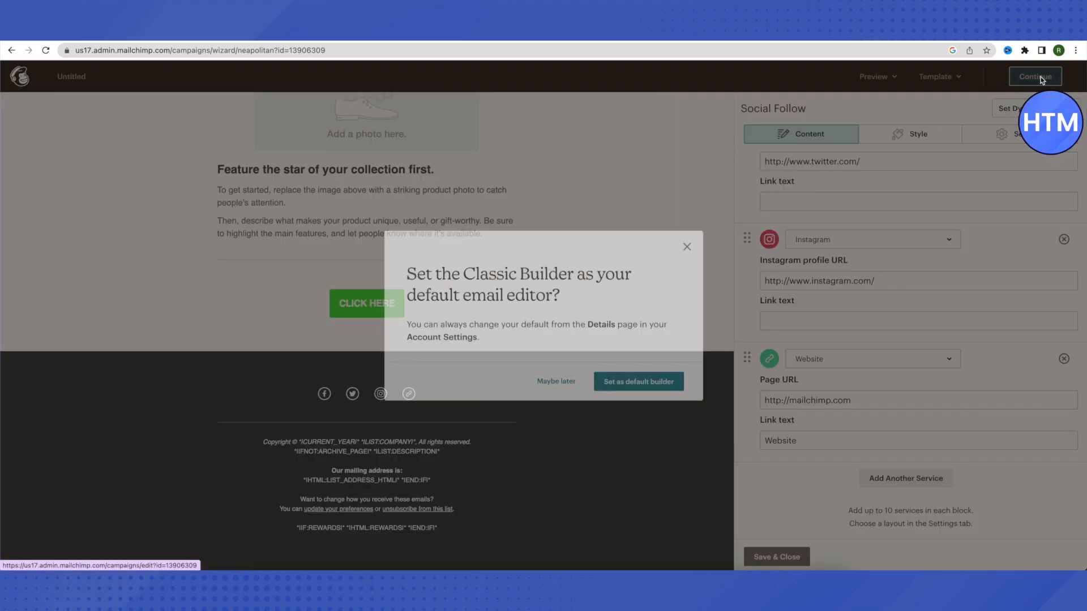
pyautogui.click(608, 384)
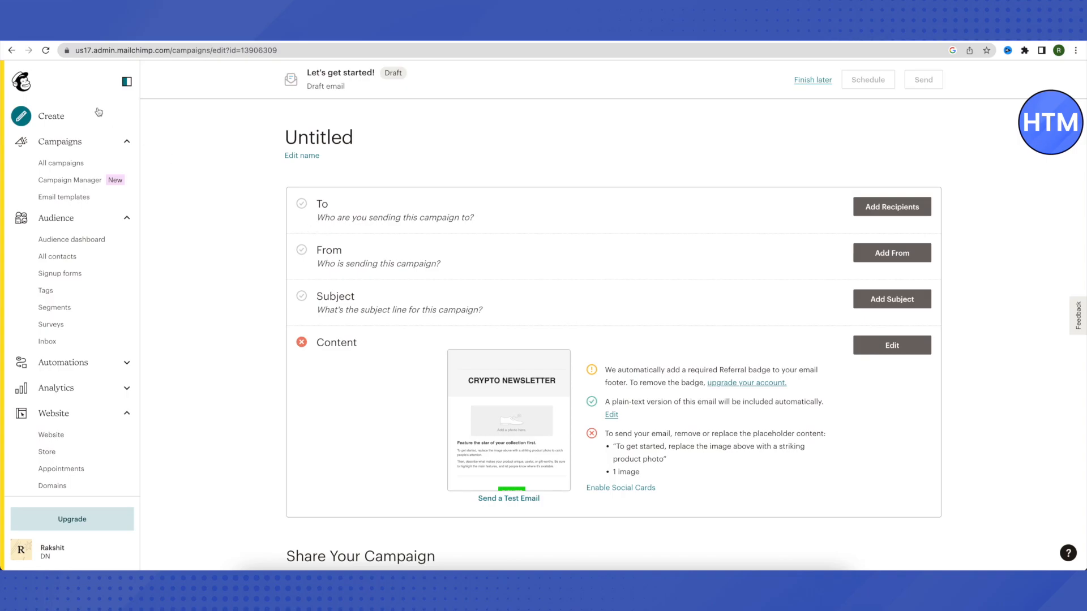
# Step: Start creating a pop-up signup form for the DN audience
pyautogui.click(51, 121)
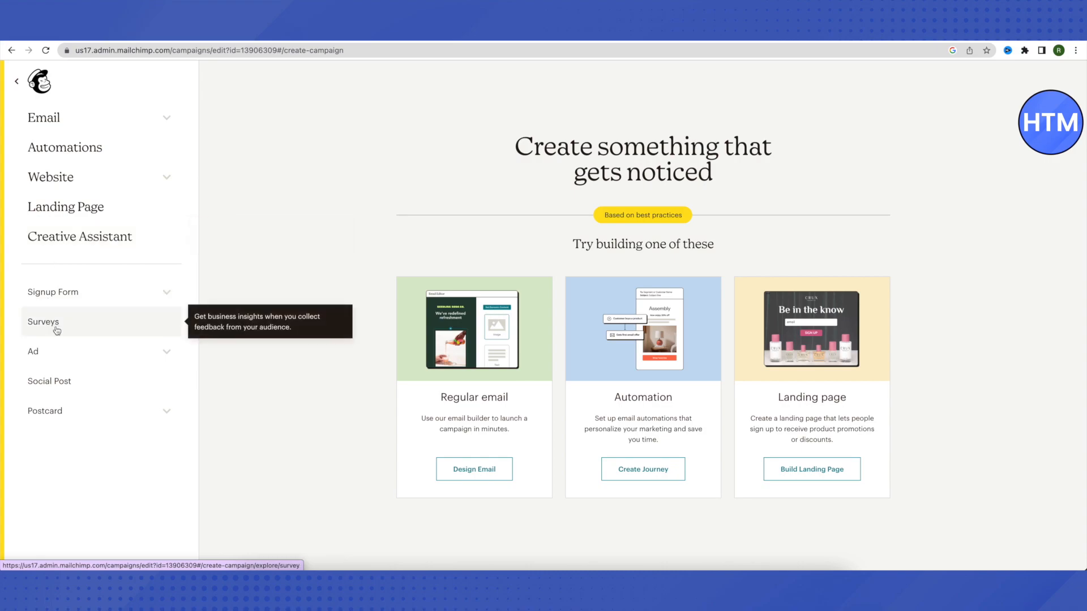
pyautogui.click(147, 299)
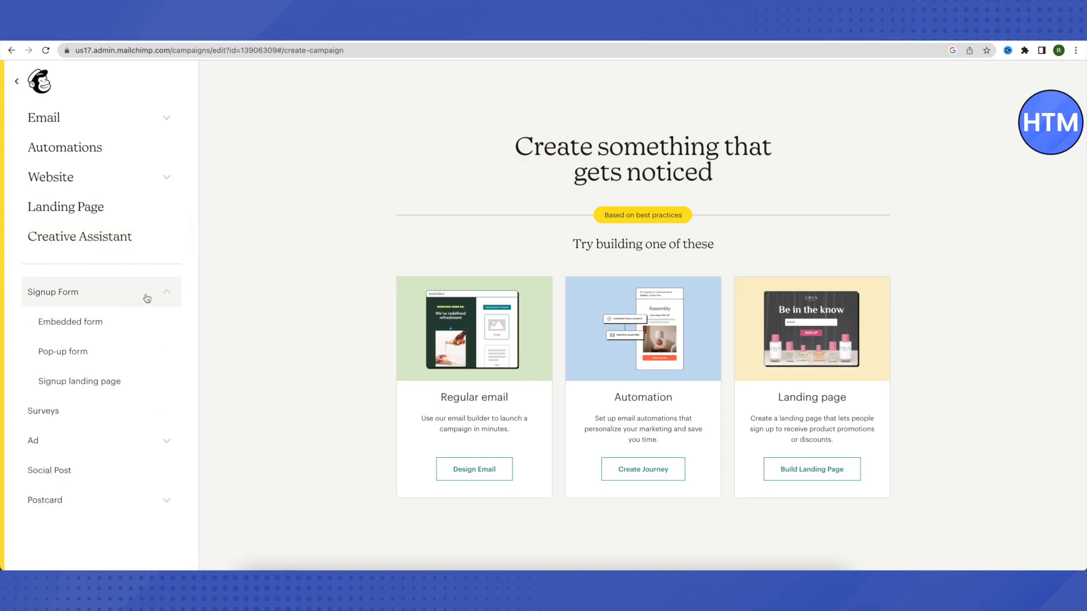
pyautogui.click(61, 357)
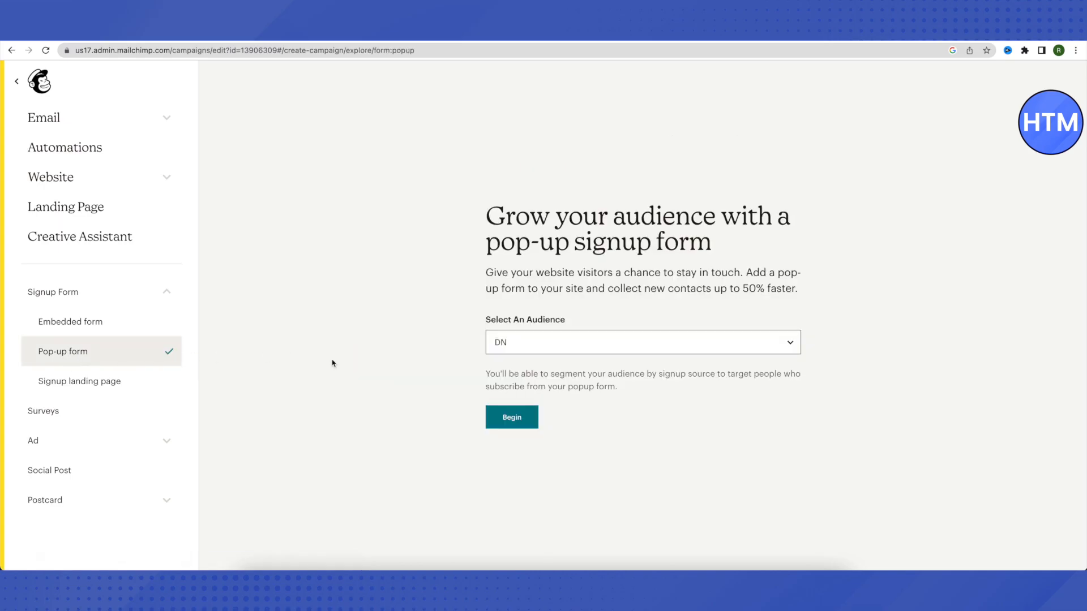
pyautogui.click(532, 344)
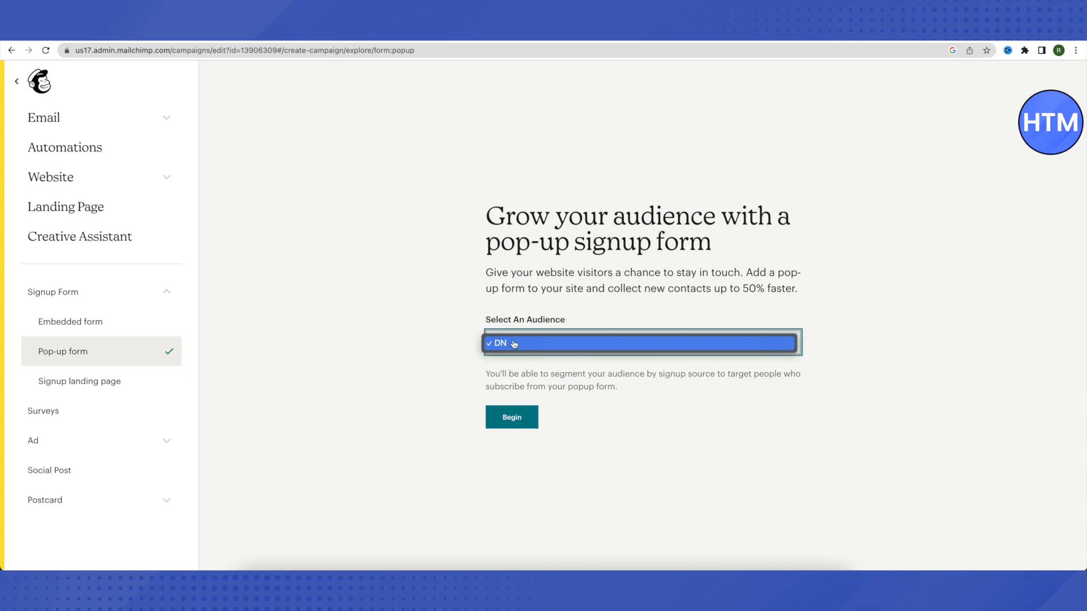
pyautogui.click(495, 408)
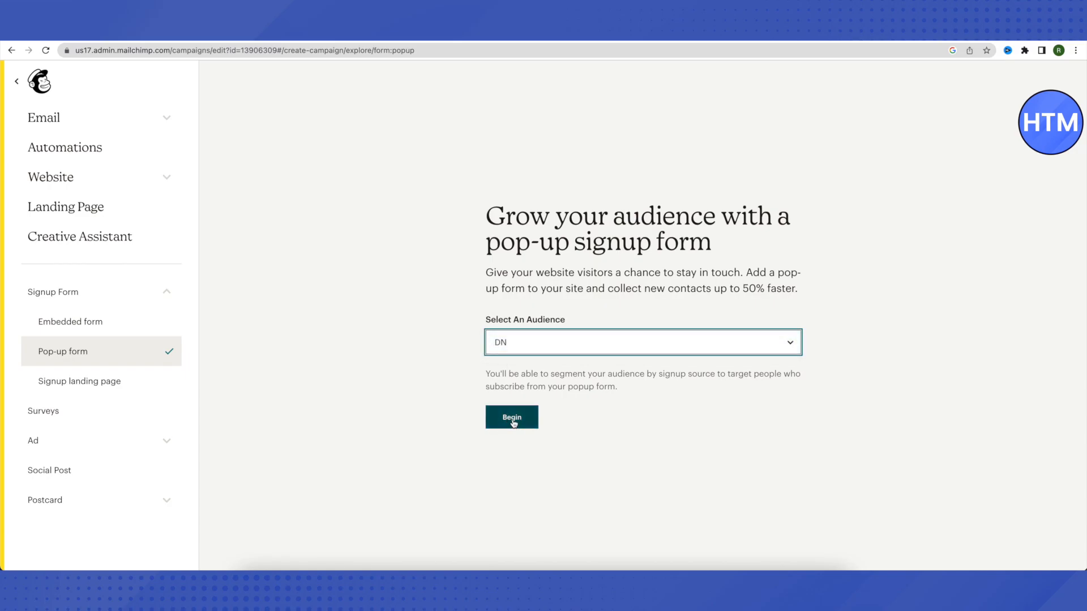
pyautogui.click(514, 423)
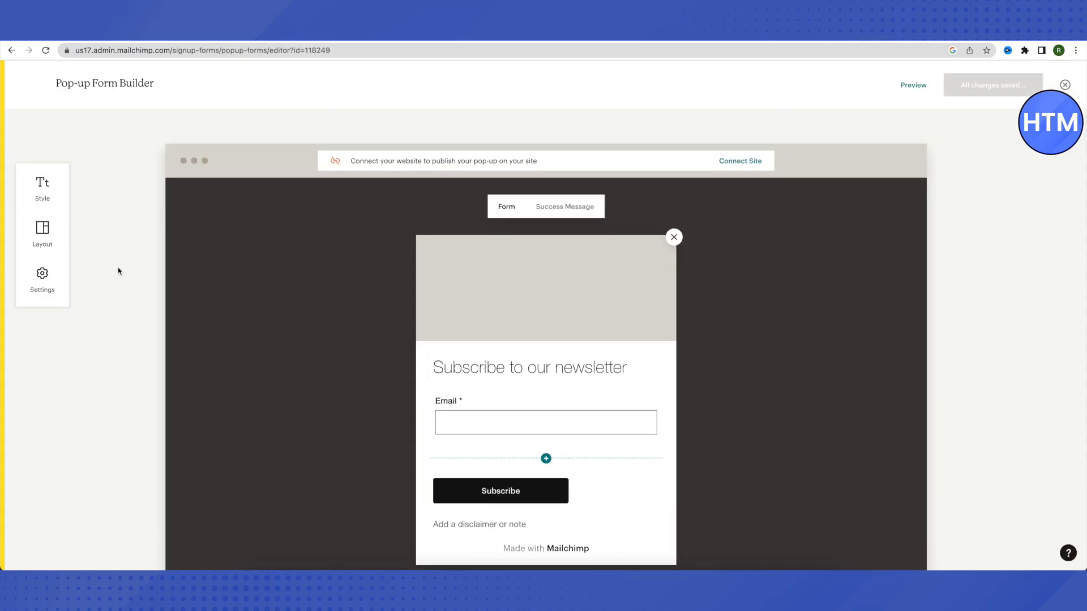
# Step: Examine the pop-up form's heading formatting and Email field settings, and open the list of fields that can be added below it
pyautogui.scroll(-1, 119, 272)
pyautogui.click(517, 324)
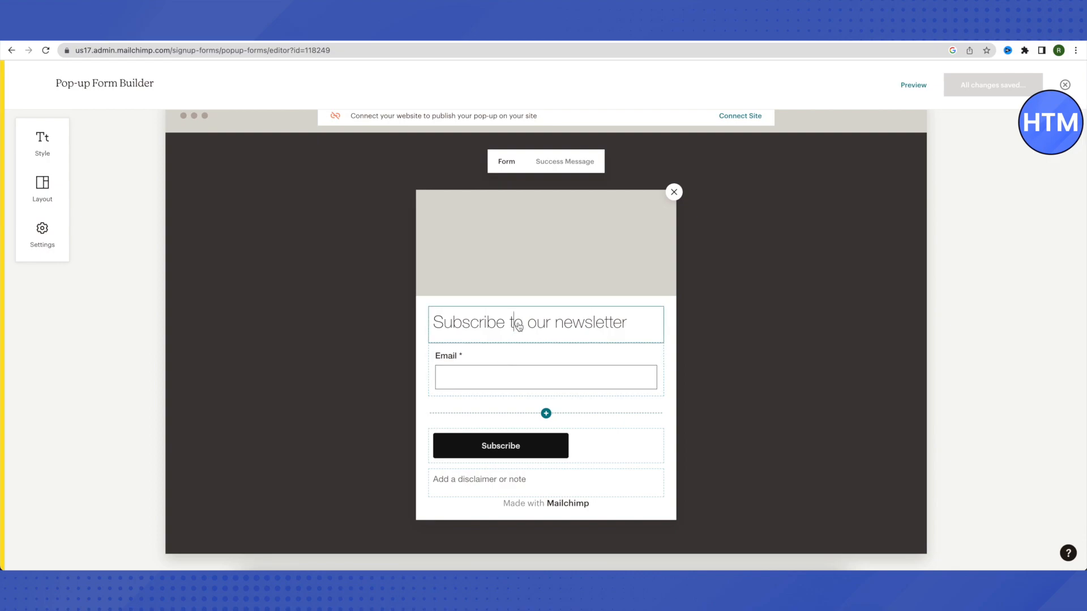
pyautogui.moveTo(631, 323); pyautogui.dragTo(419, 328)
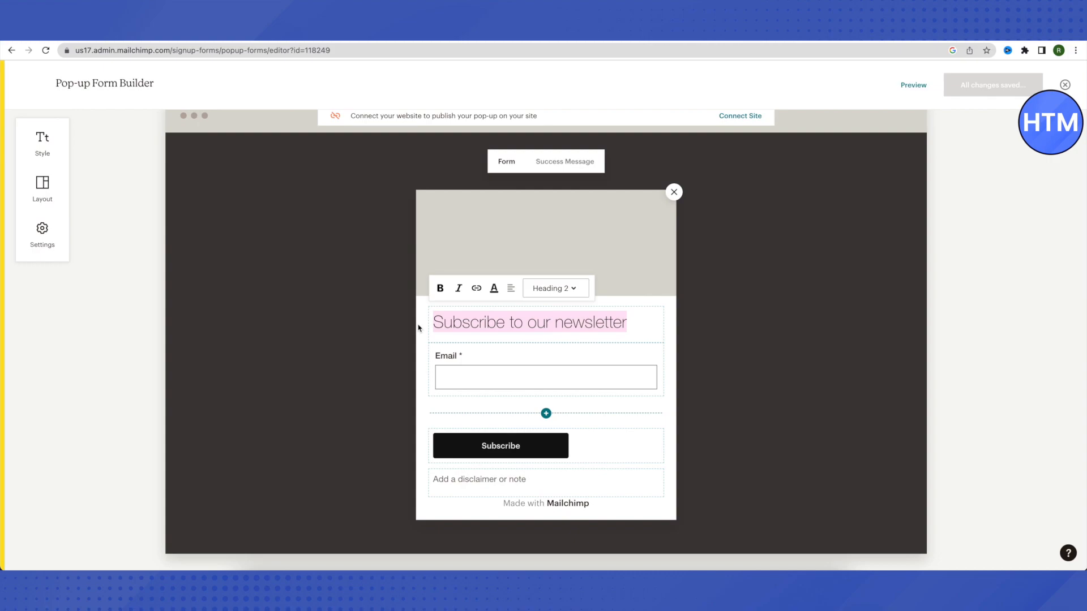
pyautogui.click(465, 376)
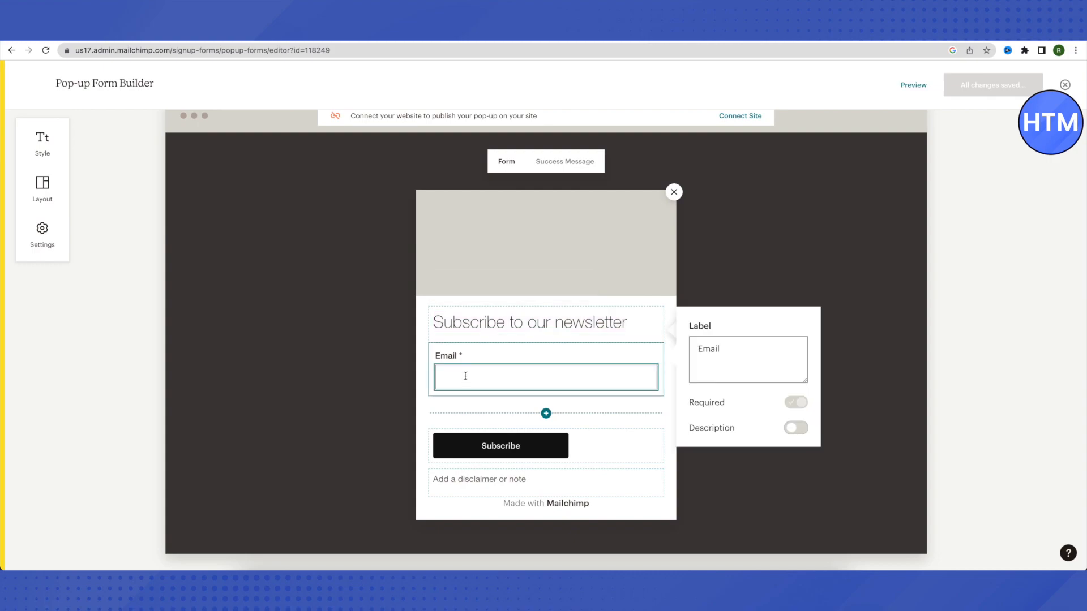
pyautogui.click(547, 414)
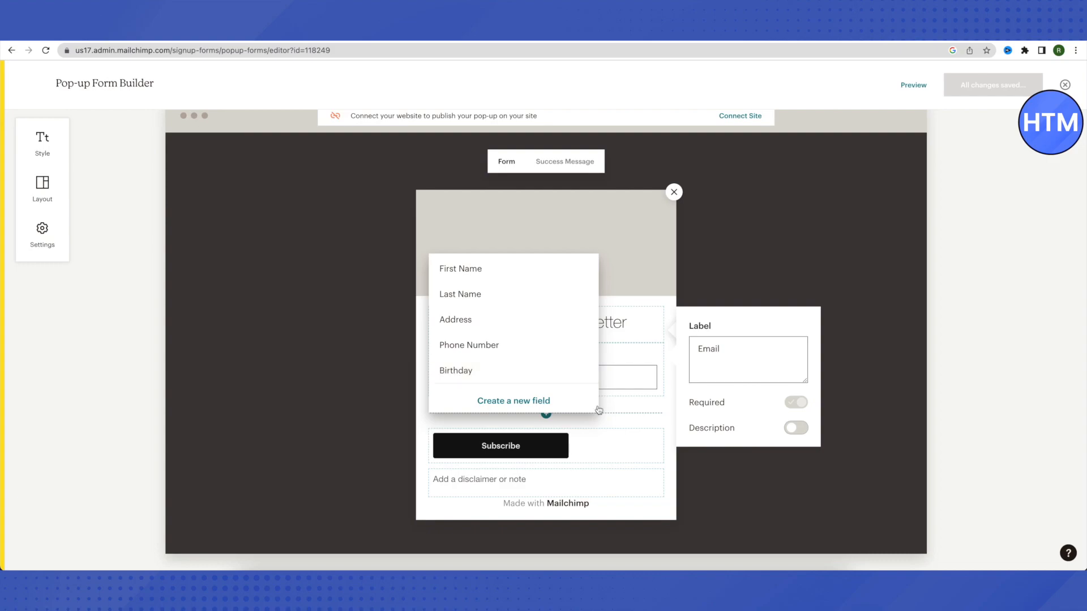
# Step: Center the Subscribe button horizontally in its block on the pop-up form
pyautogui.click(493, 447)
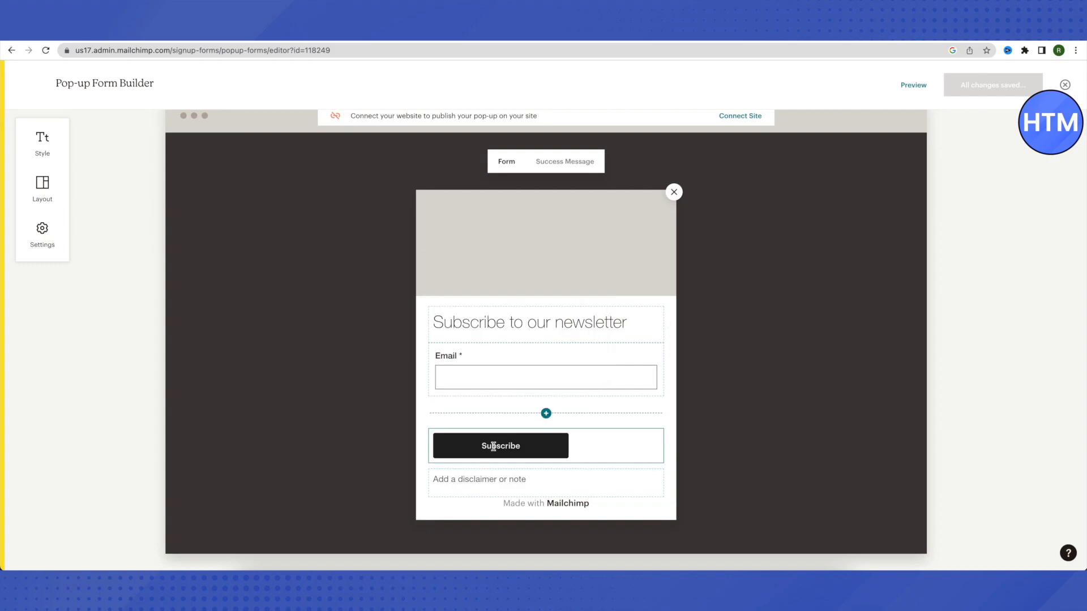
pyautogui.click(505, 447)
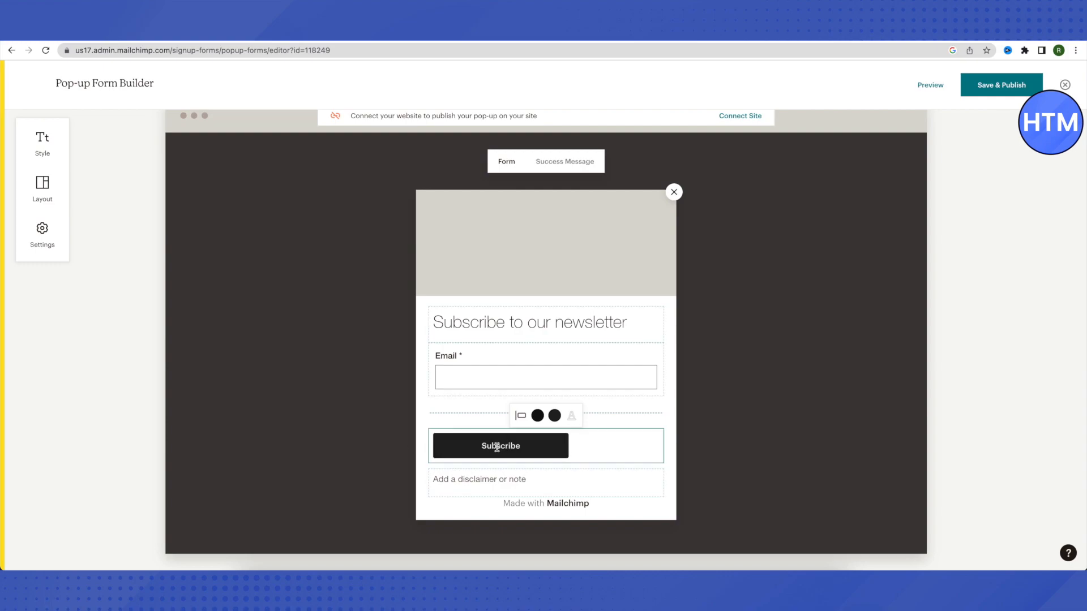
pyautogui.click(520, 416)
pyautogui.click(517, 345)
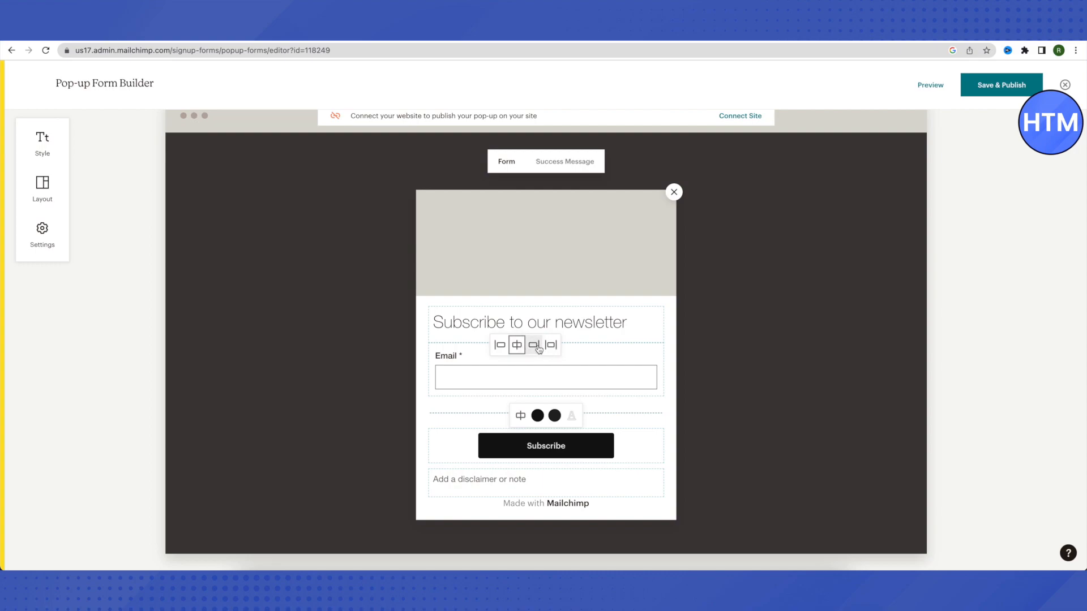
pyautogui.click(533, 345)
pyautogui.click(516, 345)
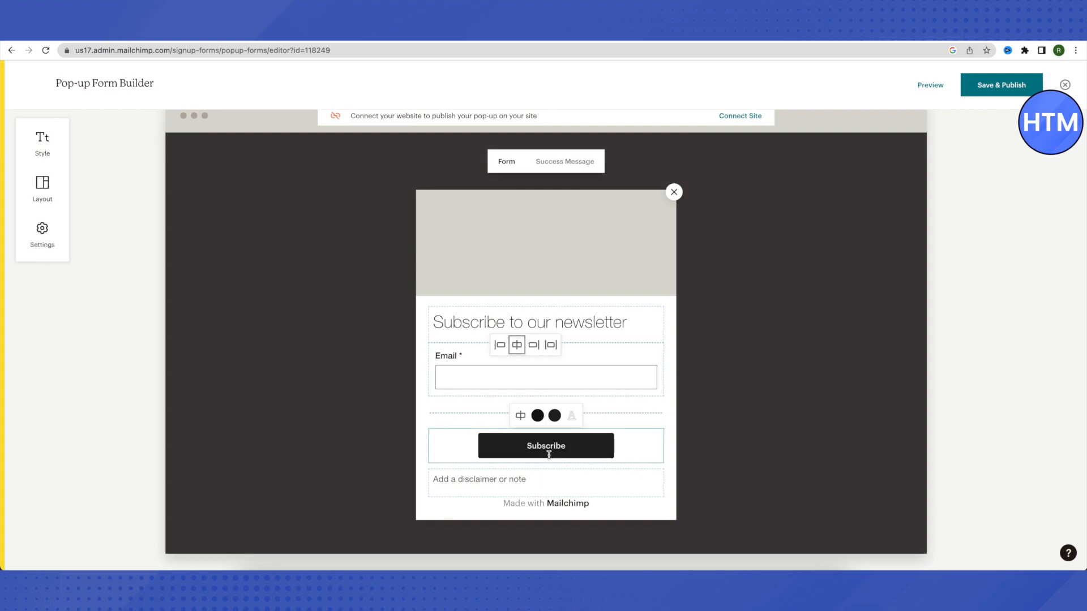
# Step: Change the Subscribe button's background color to green, hex #52910B
pyautogui.click(538, 415)
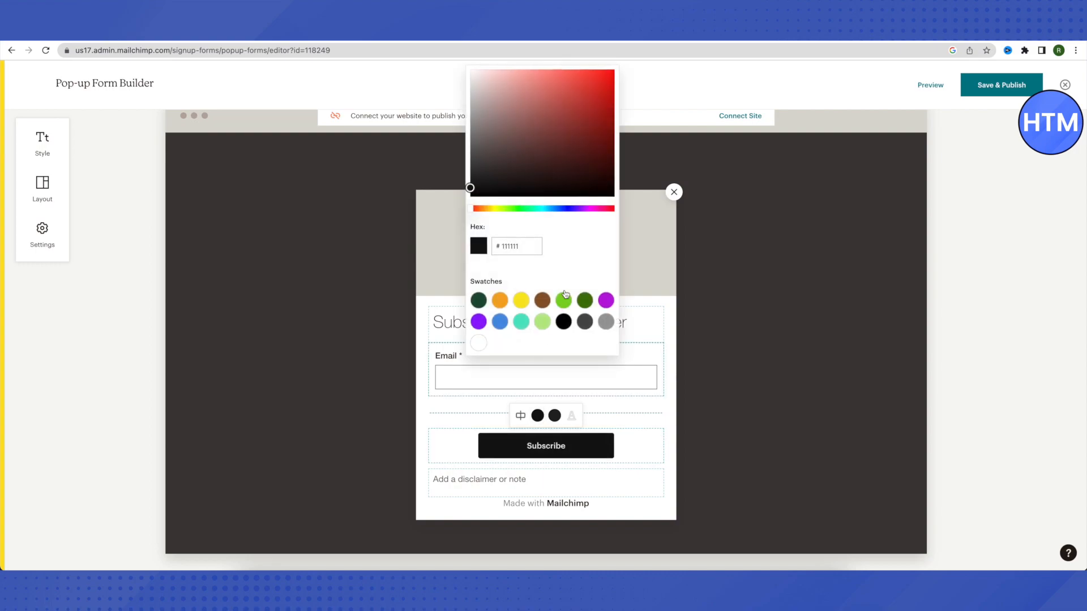
pyautogui.click(599, 97)
pyautogui.click(591, 150)
pyautogui.click(599, 111)
pyautogui.click(585, 300)
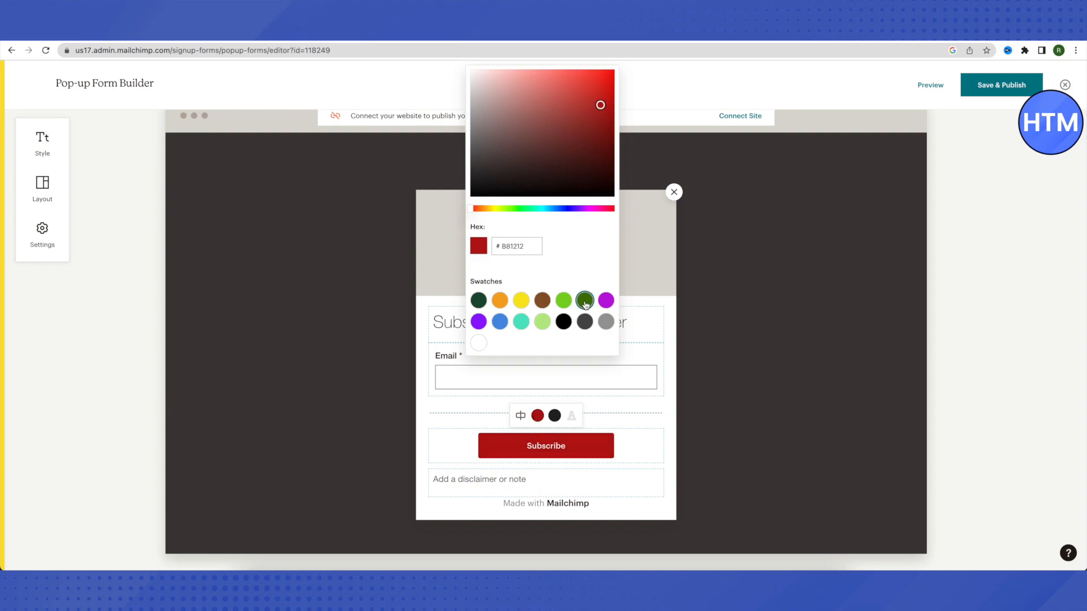
pyautogui.moveTo(609, 138)
pyautogui.mouseDown()
pyautogui.moveTo(604, 105)
pyautogui.moveTo(604, 125)
pyautogui.mouseUp()
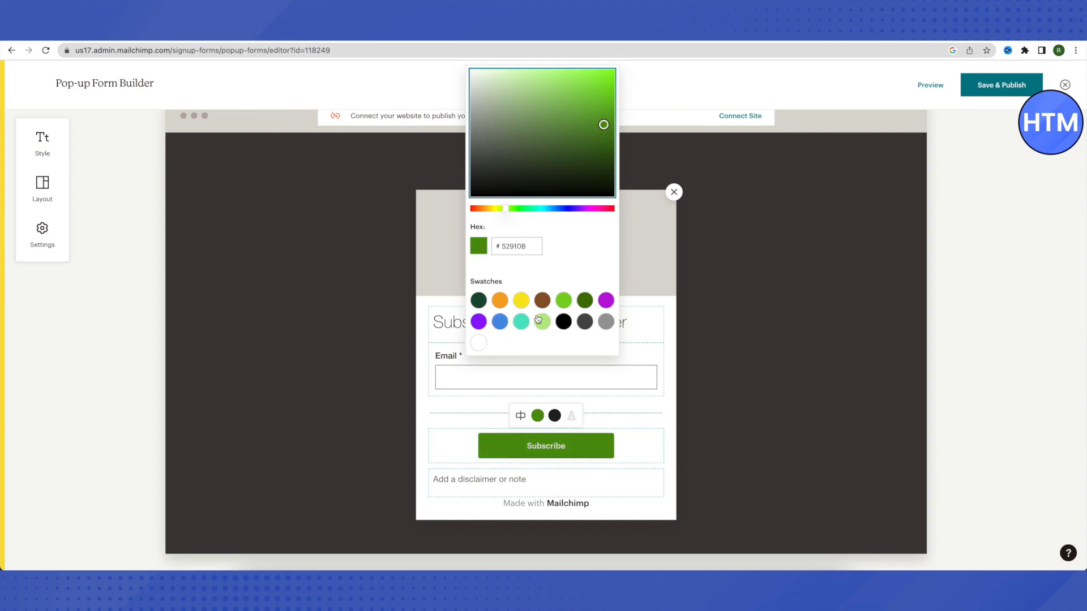
# Step: Set the Subscribe button's second color, its hover color, to a dark yellow, hex #D6C512
pyautogui.click(554, 416)
pyautogui.click(538, 301)
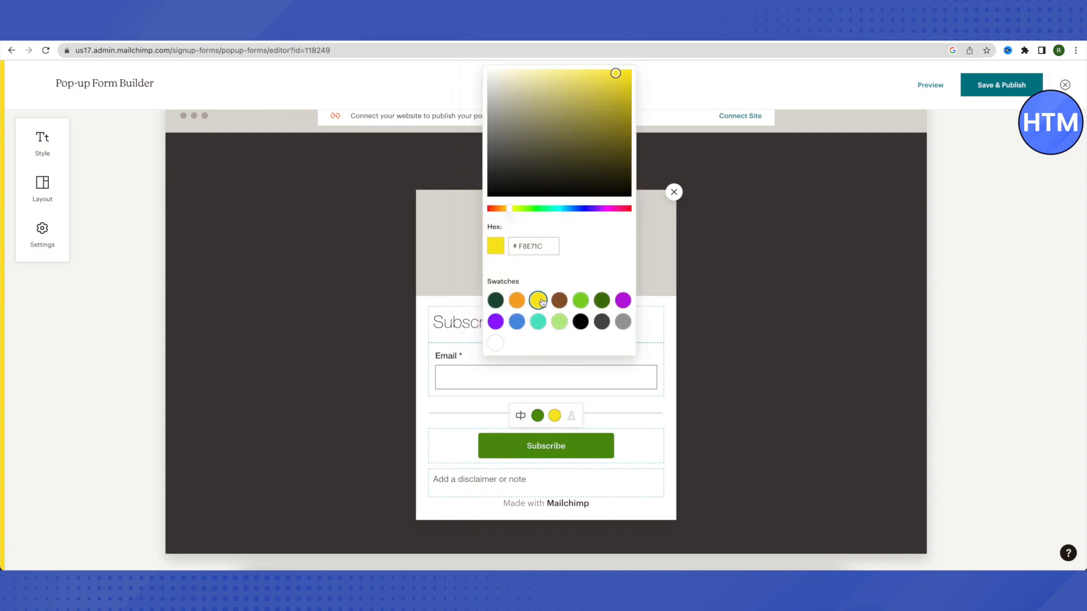
pyautogui.moveTo(620, 90); pyautogui.dragTo(600, 91)
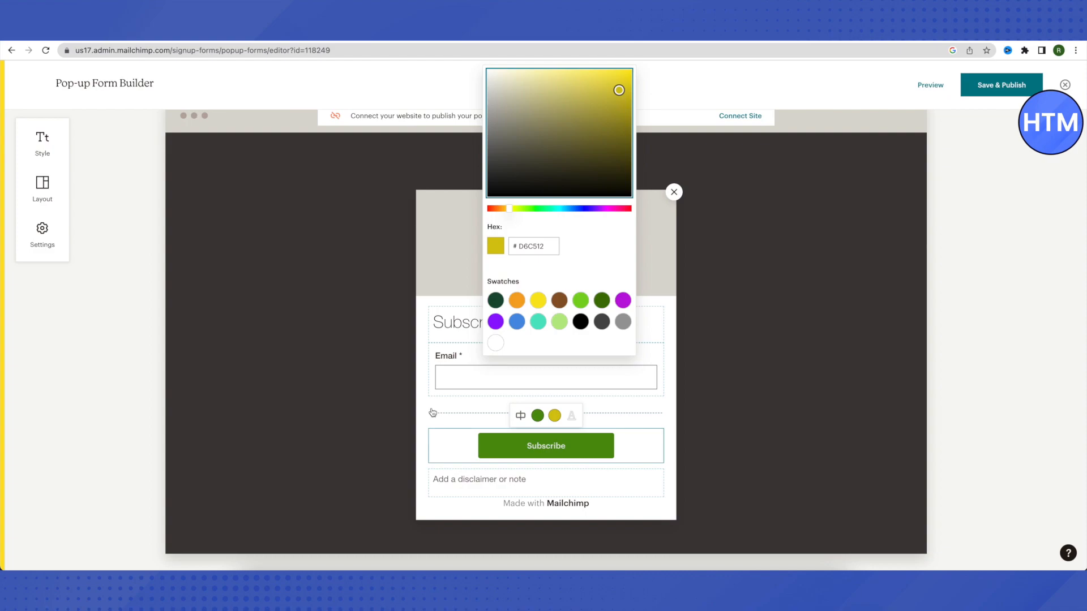
pyautogui.click(666, 361)
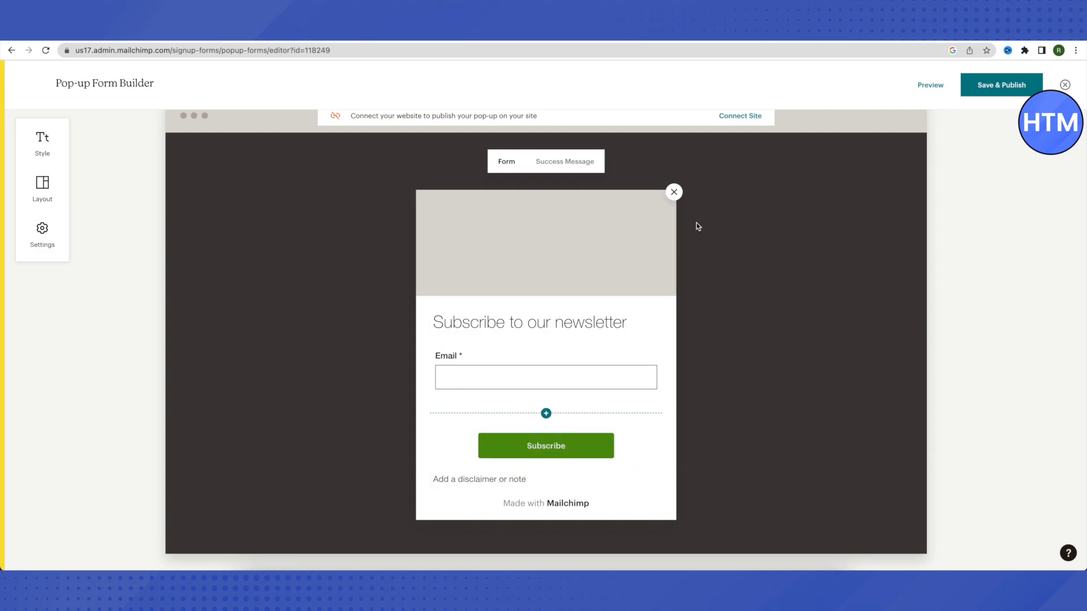
# Step: Review the requirements for connecting a website to publish the pop-up form, and postpone the connection
pyautogui.scroll(1, 708, 230)
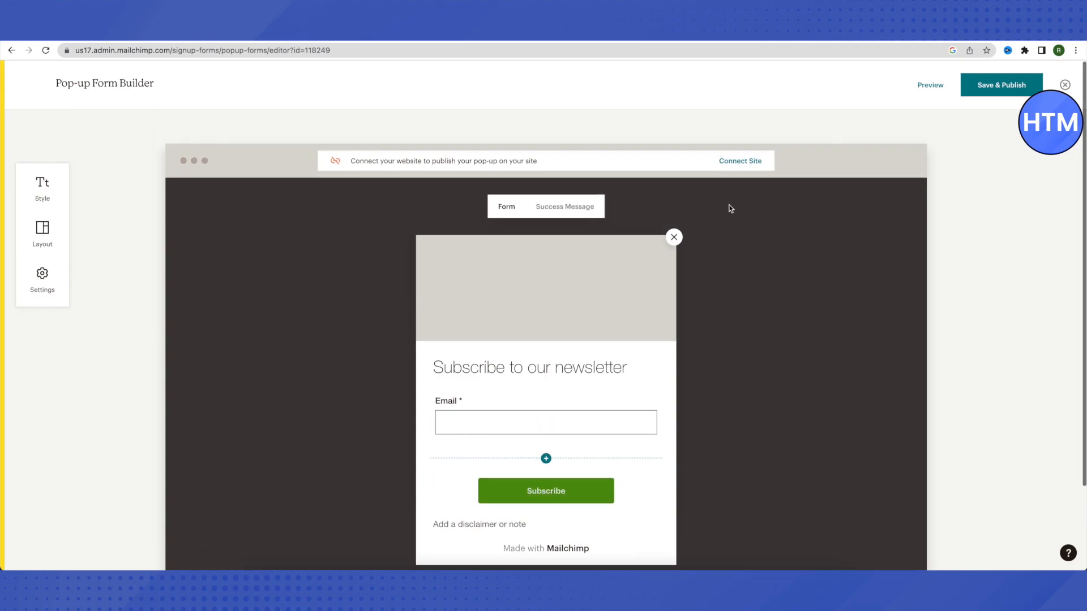
pyautogui.click(734, 163)
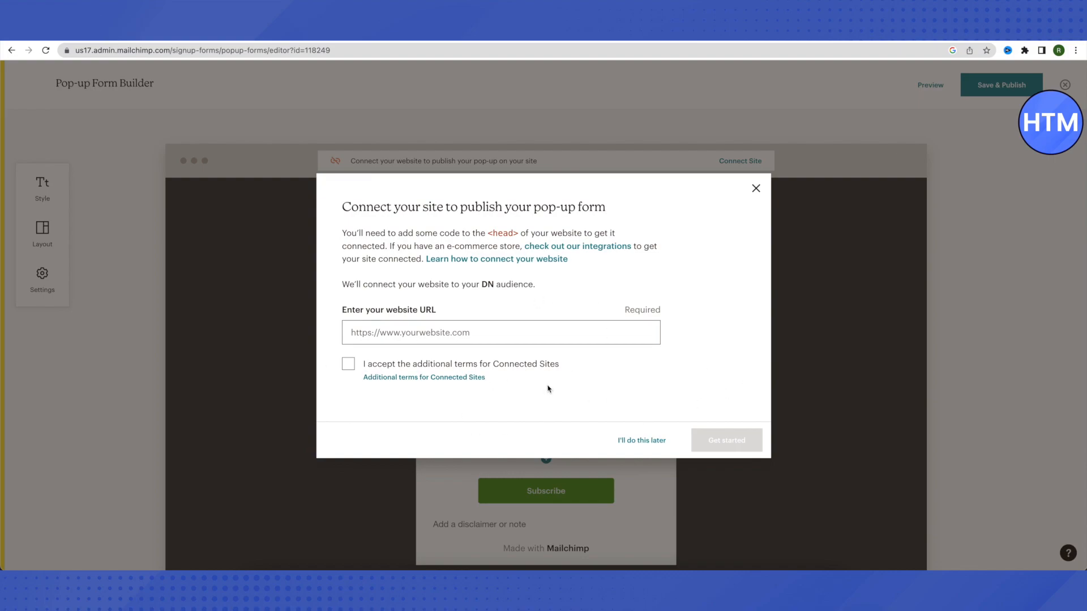
pyautogui.click(648, 440)
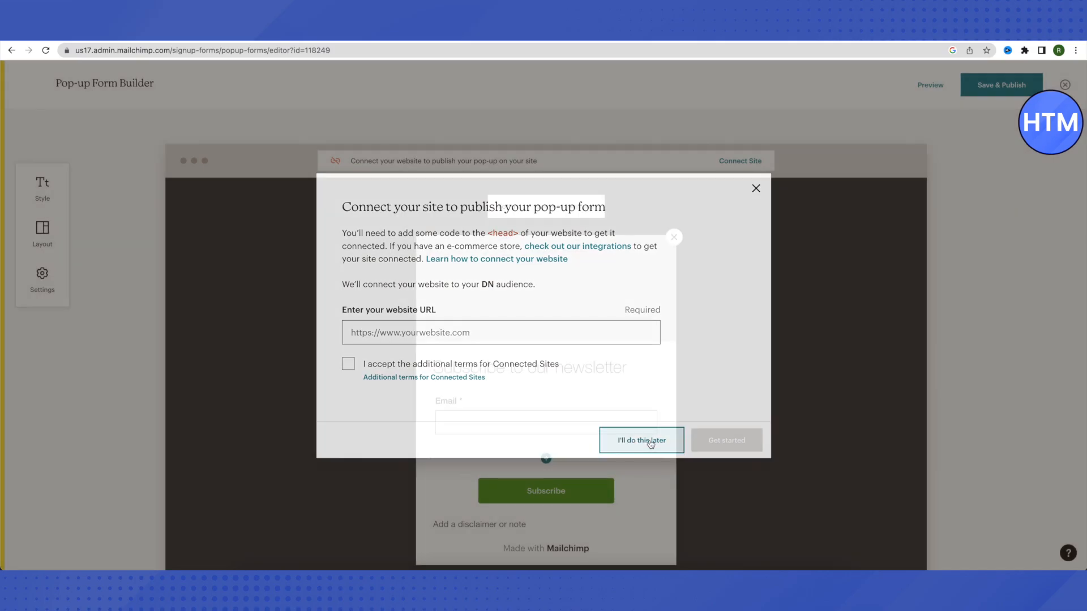